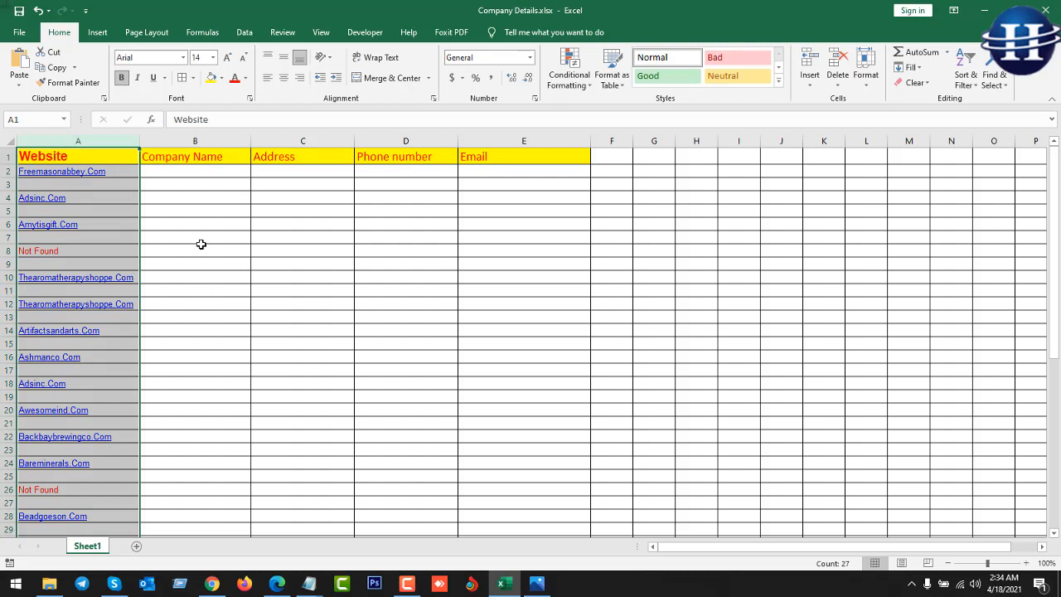
# Review the empty cells B2–E2 and select rows 2–27 of the website list.
pyautogui.click(157, 173)
pyautogui.click(279, 169)
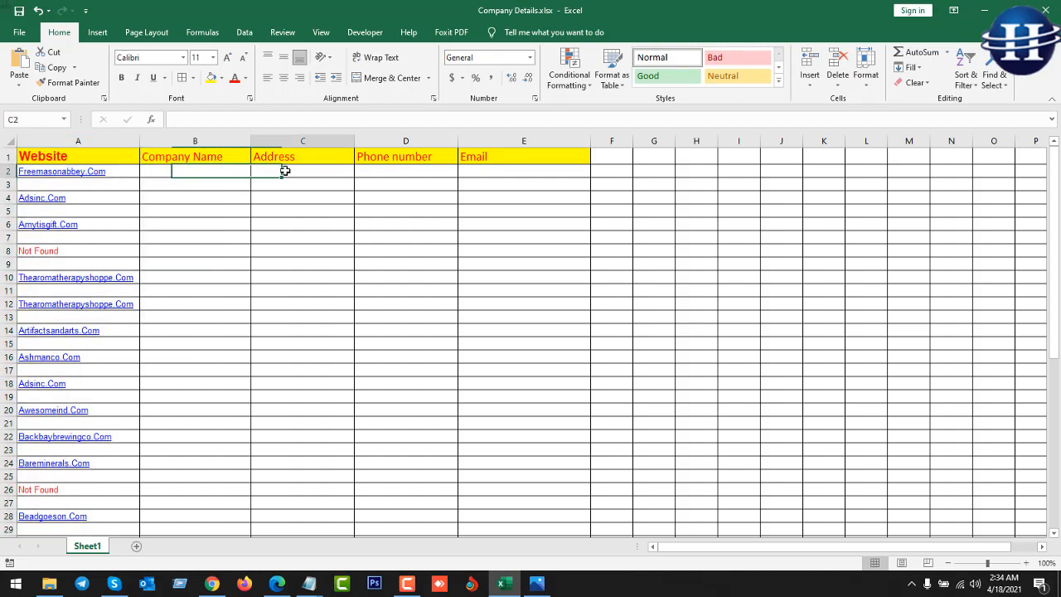
pyautogui.click(394, 168)
pyautogui.click(488, 177)
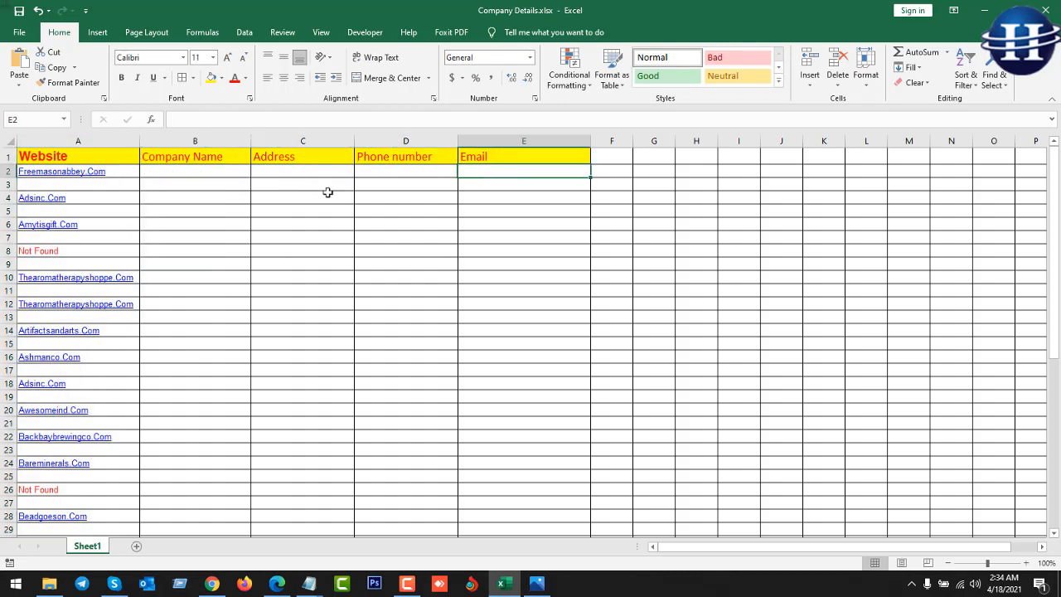
pyautogui.moveTo(8, 171); pyautogui.dragTo(4, 506)
pyautogui.click(526, 253)
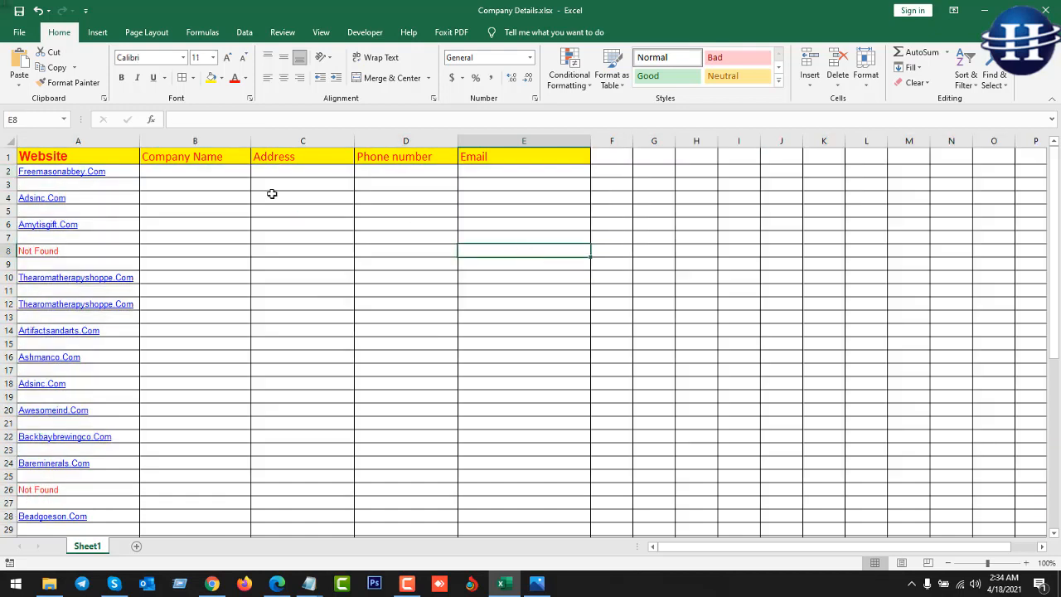
# Step through cells B2–E2 again, then switch to the Chrome window.
pyautogui.click(182, 174)
pyautogui.click(339, 170)
pyautogui.click(388, 170)
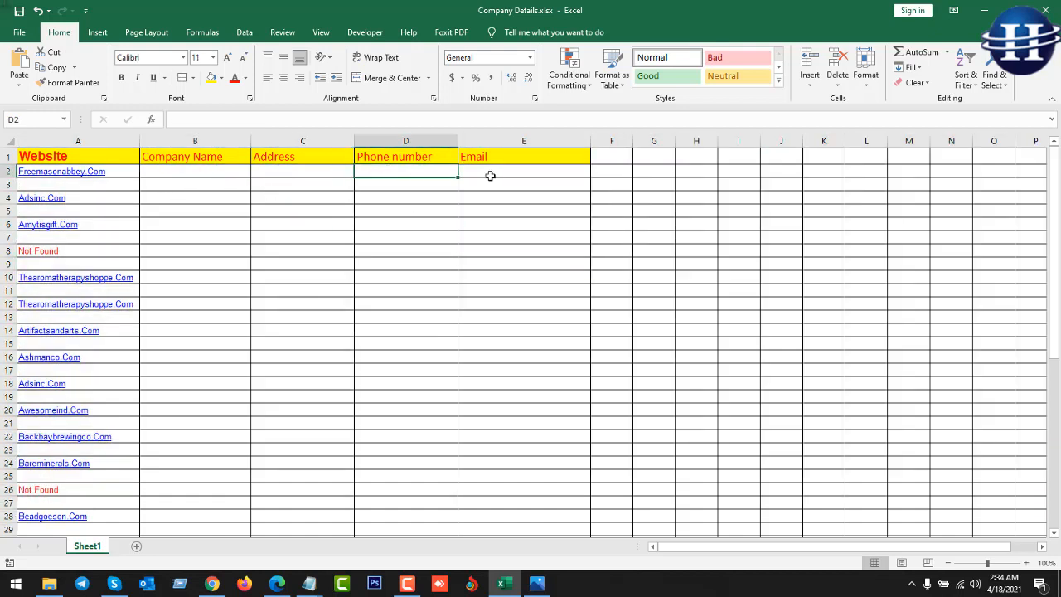
pyautogui.click(491, 175)
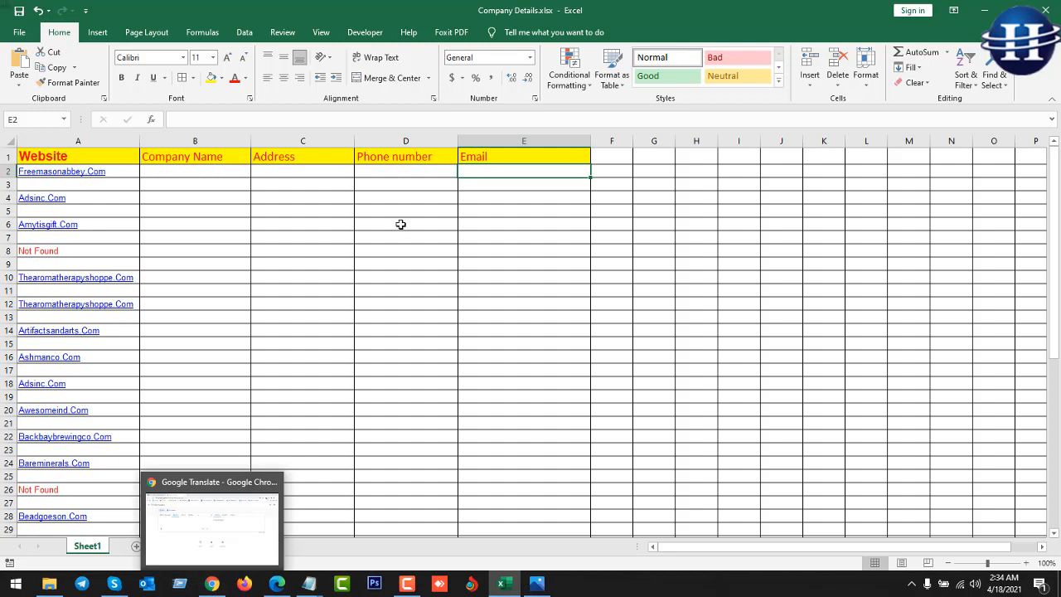
pyautogui.click(425, 171)
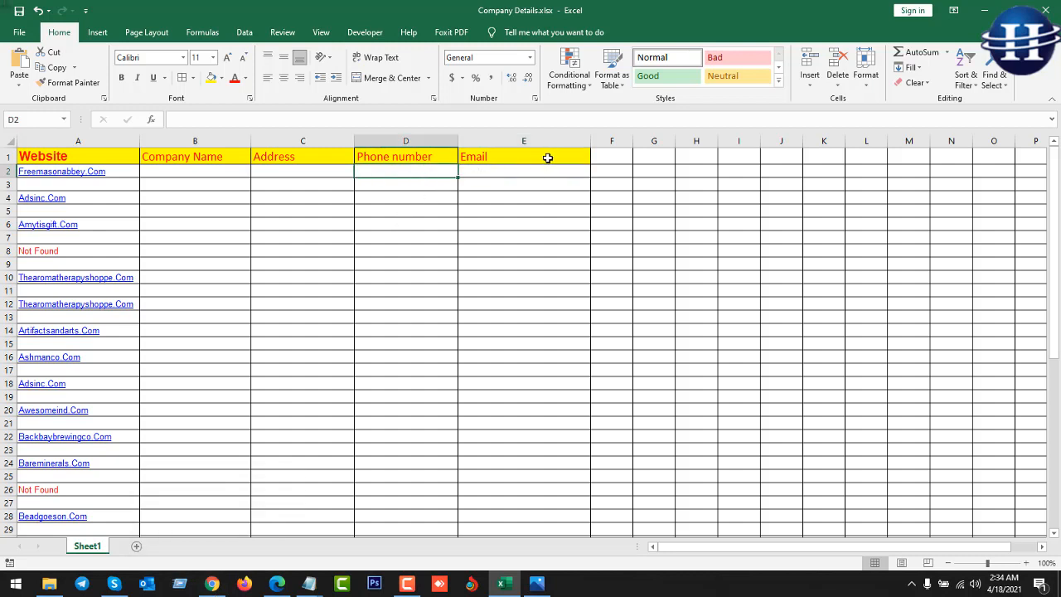
pyautogui.click(211, 584)
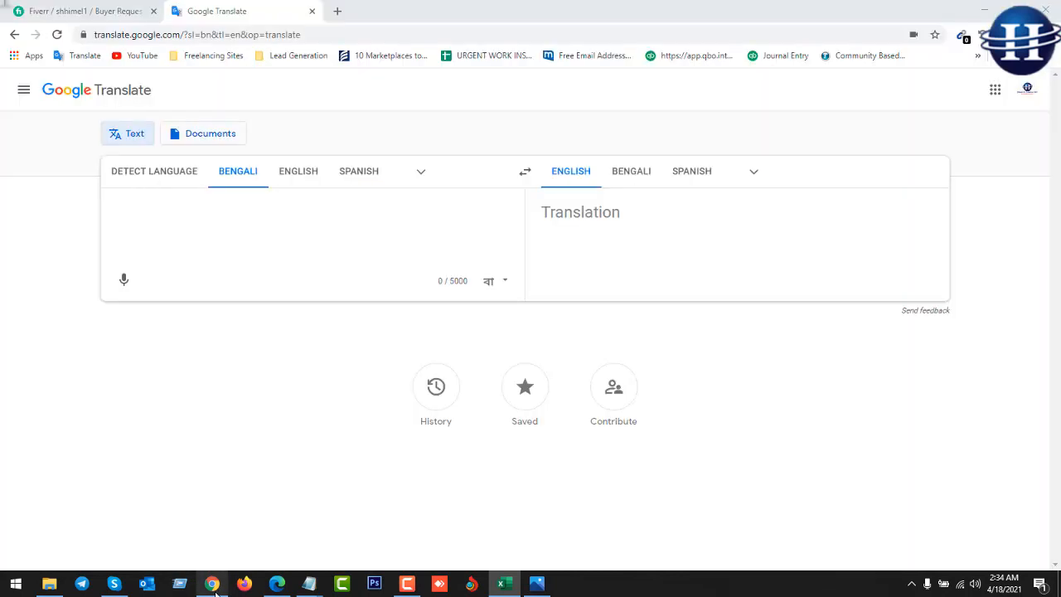
# Run a Google search for 'Email Extractor extension' in a new tab.
pyautogui.click(336, 11)
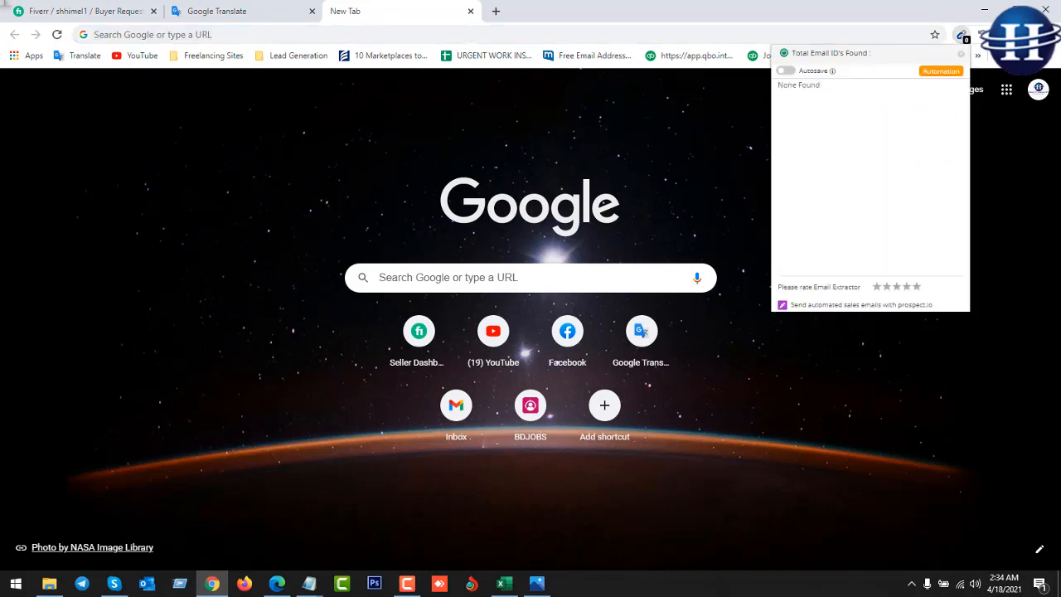
pyautogui.click(628, 35)
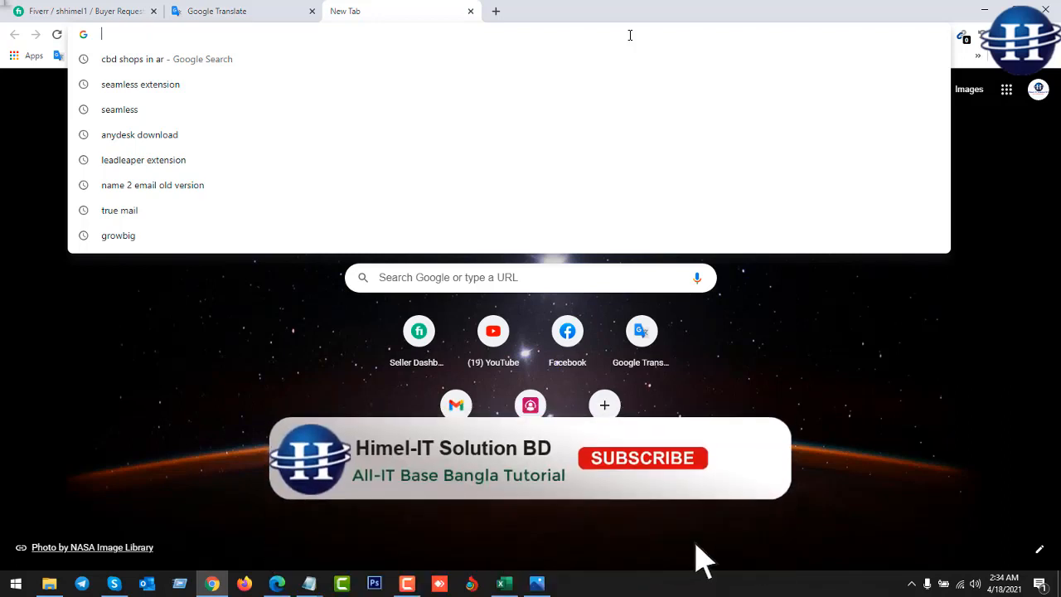
pyautogui.write('Email')
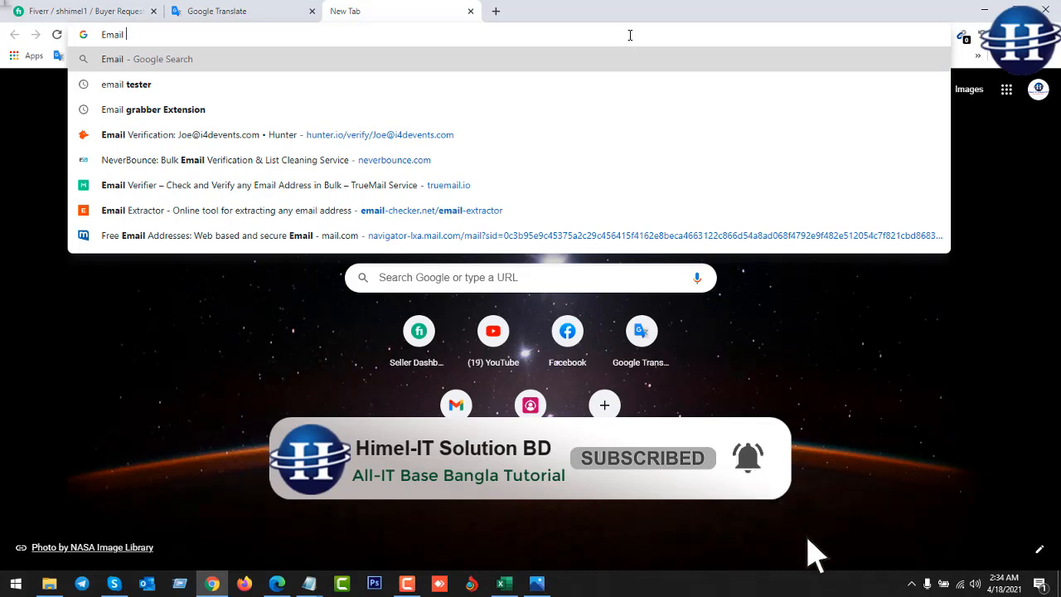
pyautogui.write(' Extr')
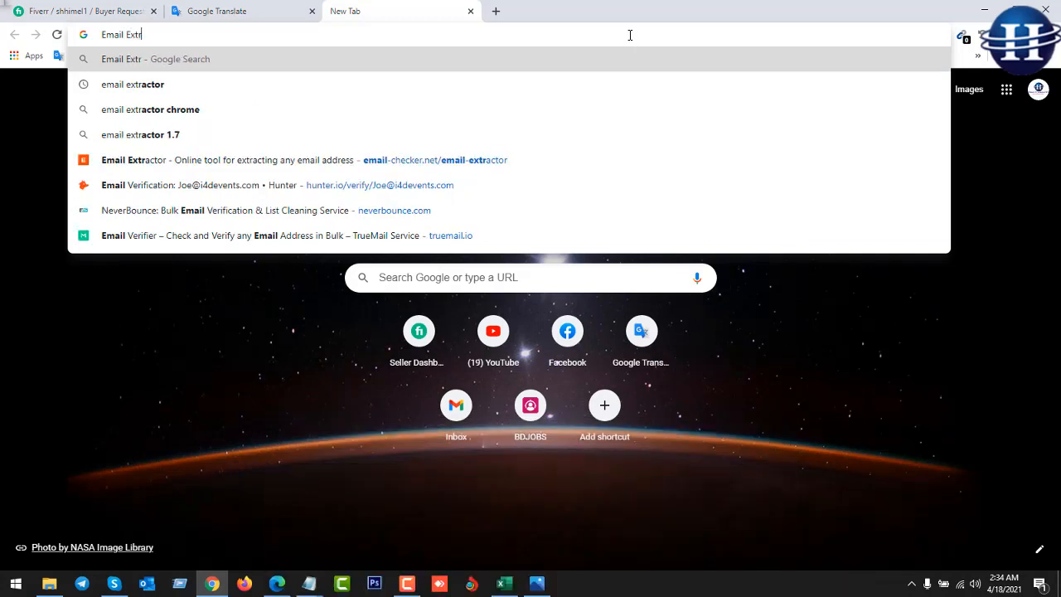
pyautogui.press('Down')
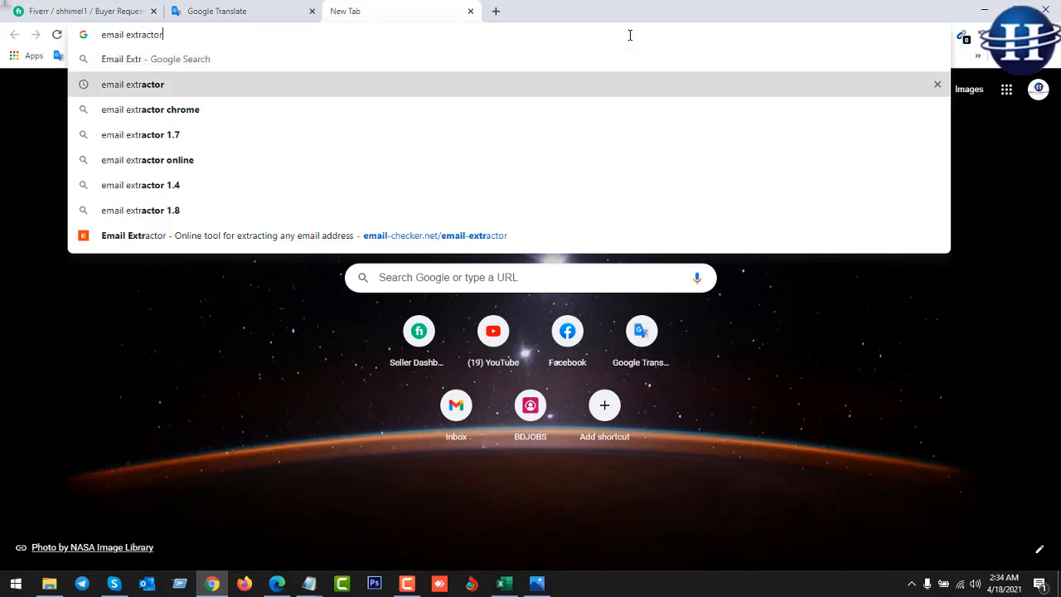
pyautogui.write('exte')
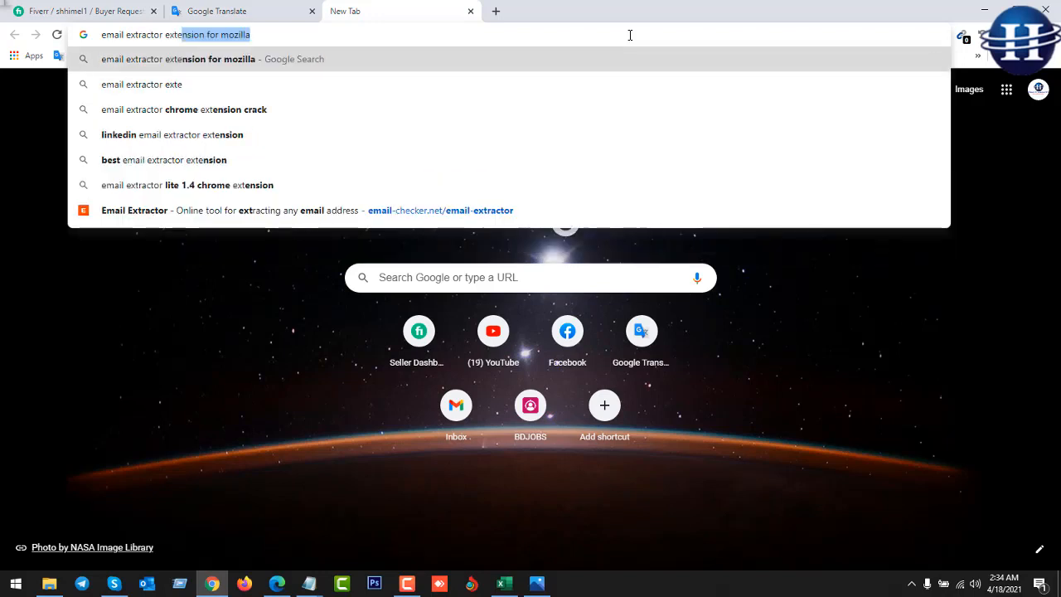
pyautogui.write('nsion')
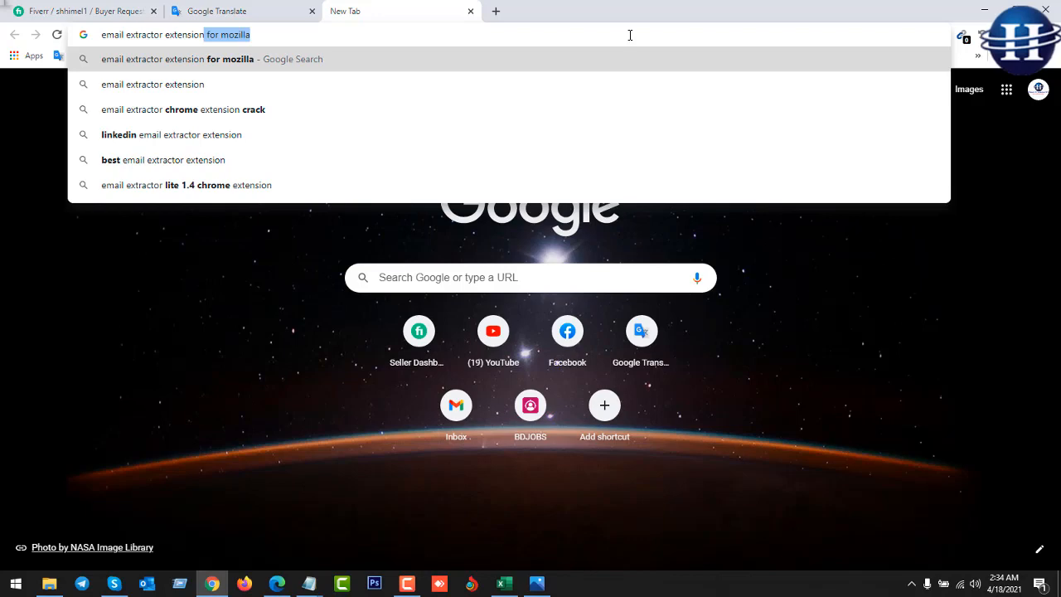
pyautogui.press('Return')
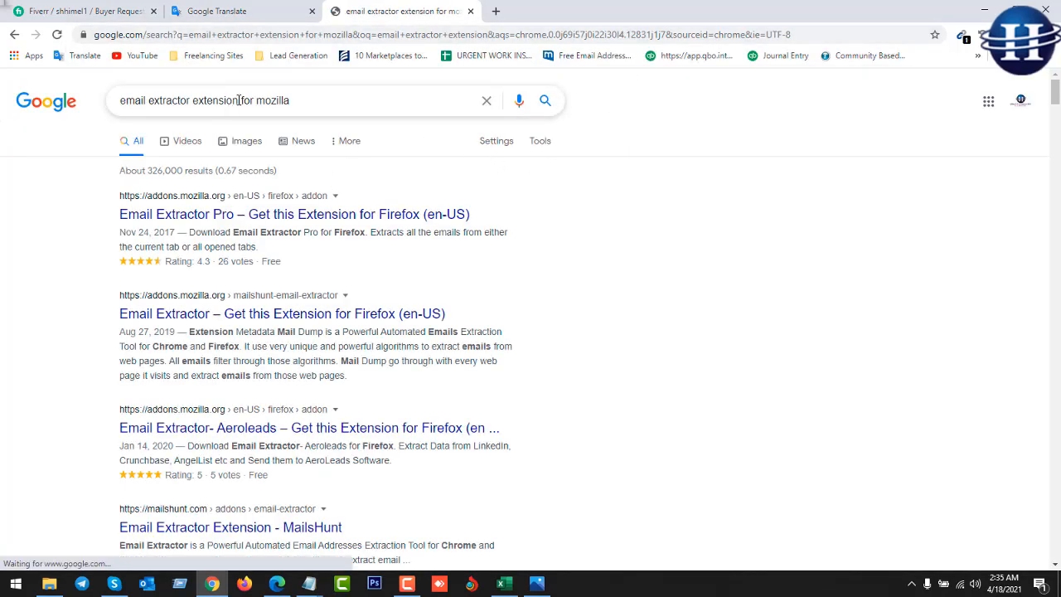
# Delete 'for mozilla' from the search query and search again.
pyautogui.moveTo(240, 100); pyautogui.dragTo(353, 93)
pyautogui.press('BackSpace')
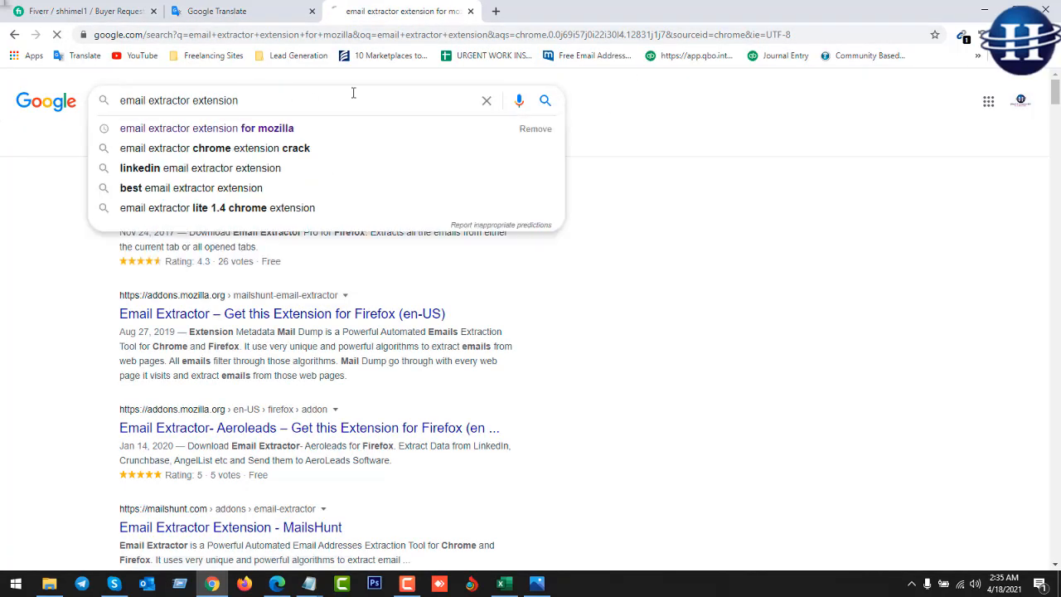
pyautogui.press('Return')
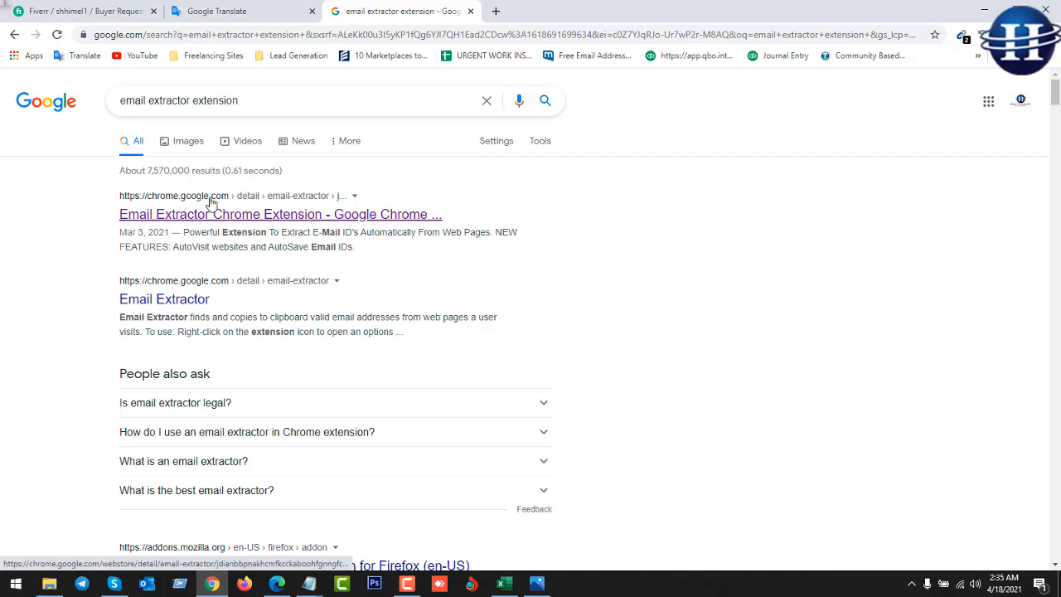
# Open the Email Extractor store listing and pin the extension to the Chrome toolbar.
pyautogui.click(222, 215)
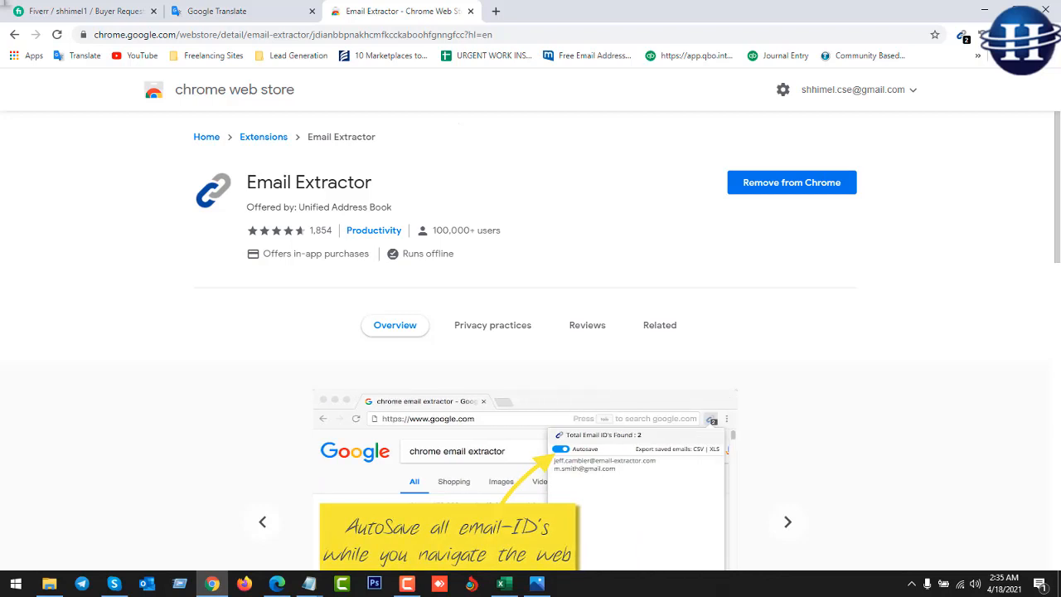
pyautogui.click(986, 35)
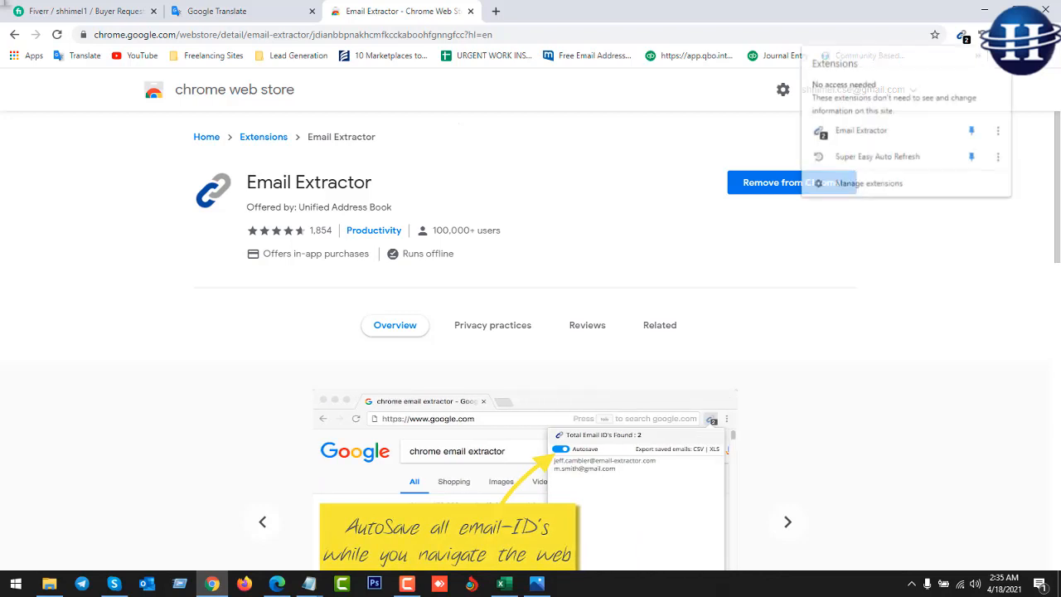
pyautogui.click(973, 132)
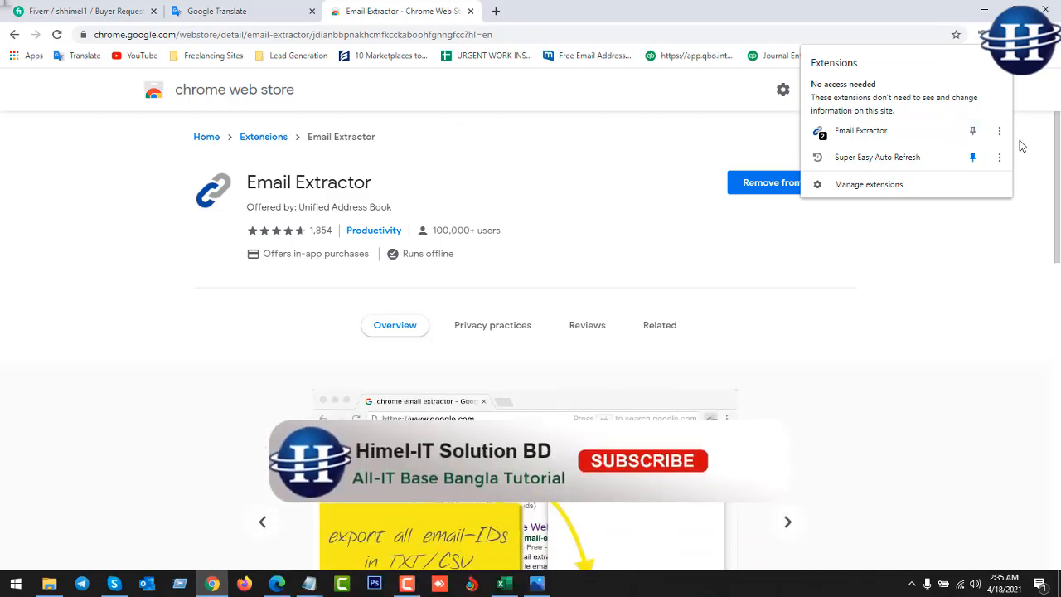
pyautogui.click(1016, 238)
pyautogui.click(986, 35)
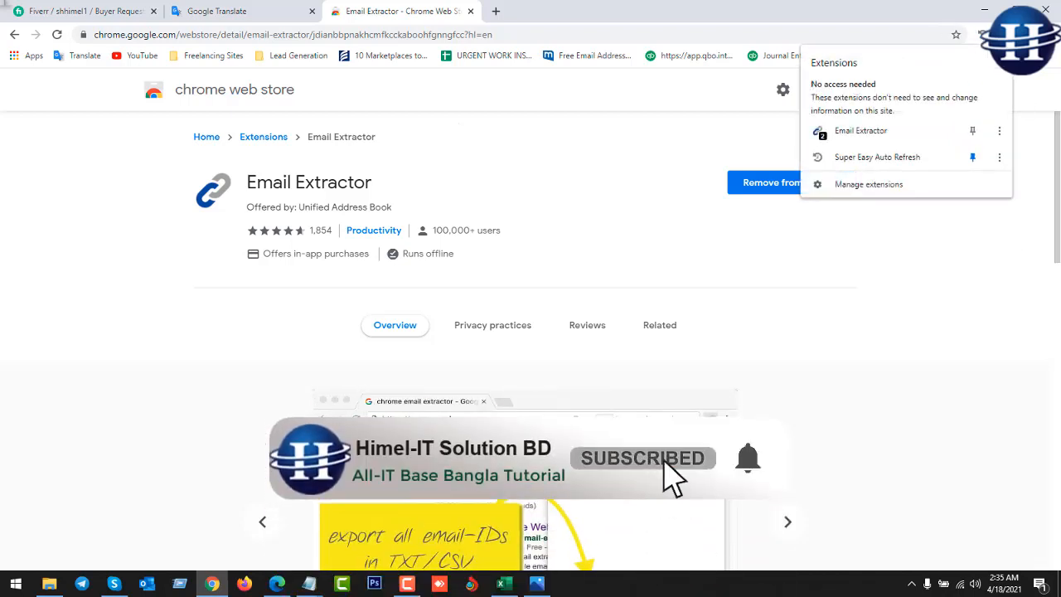
pyautogui.click(973, 131)
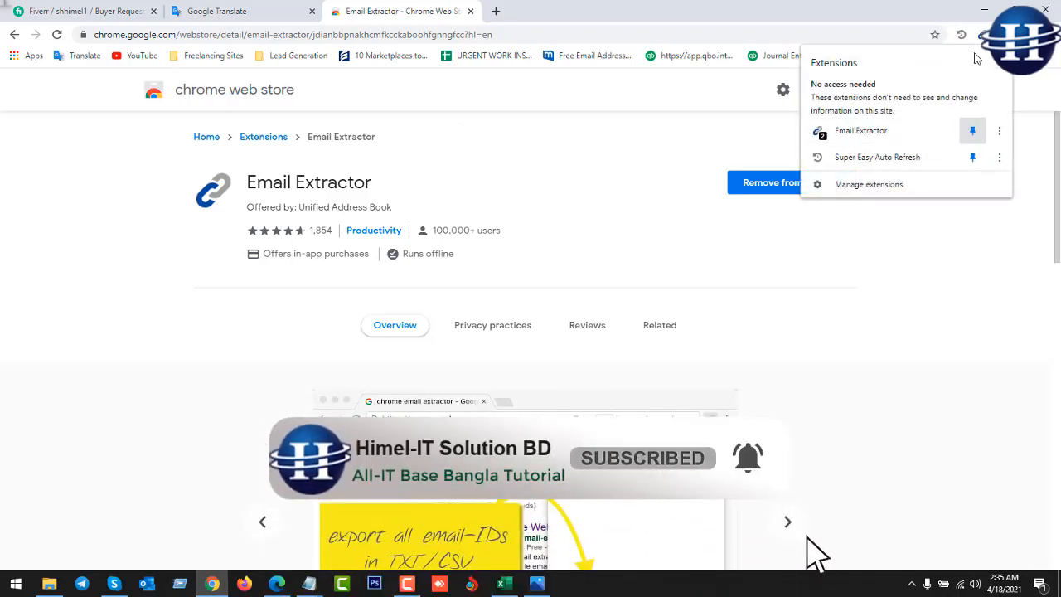
pyautogui.click(983, 35)
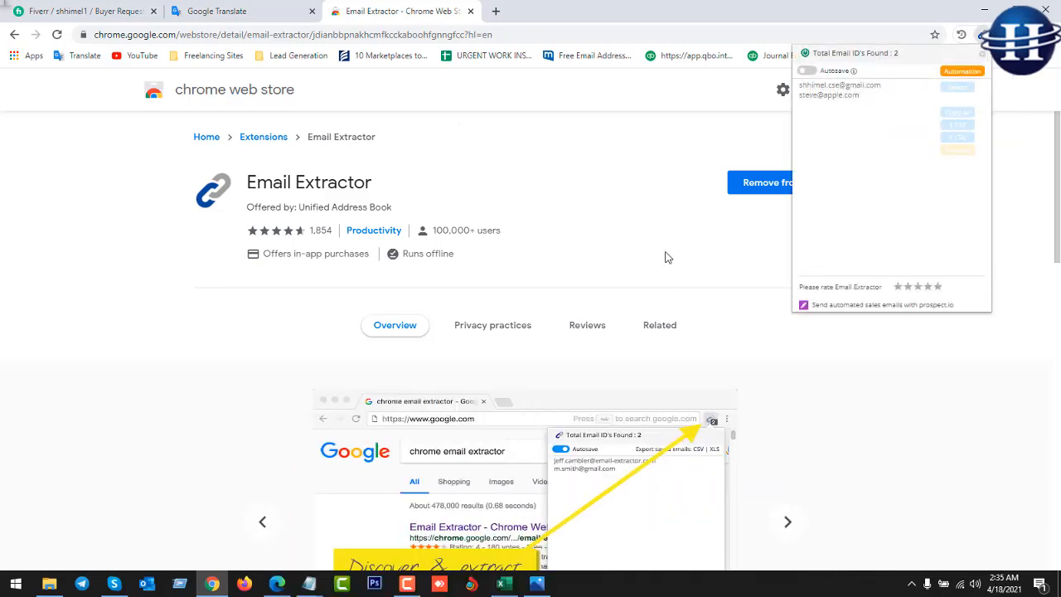
pyautogui.click(630, 171)
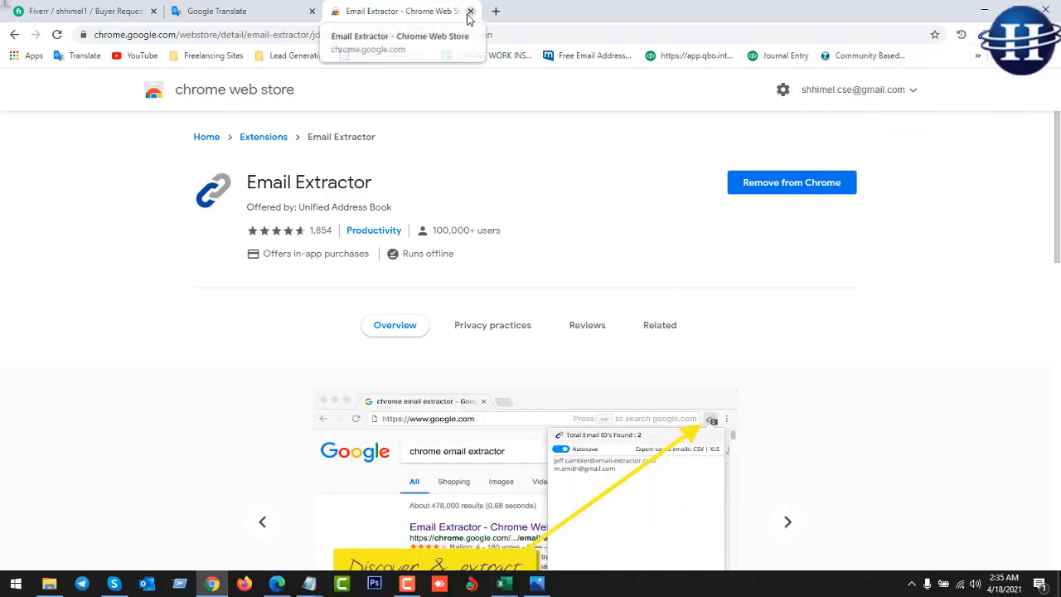
pyautogui.click(470, 12)
# Copy the website Freemasonabbey.Com from cell A2 and open a new Chrome tab.
pyautogui.click(501, 584)
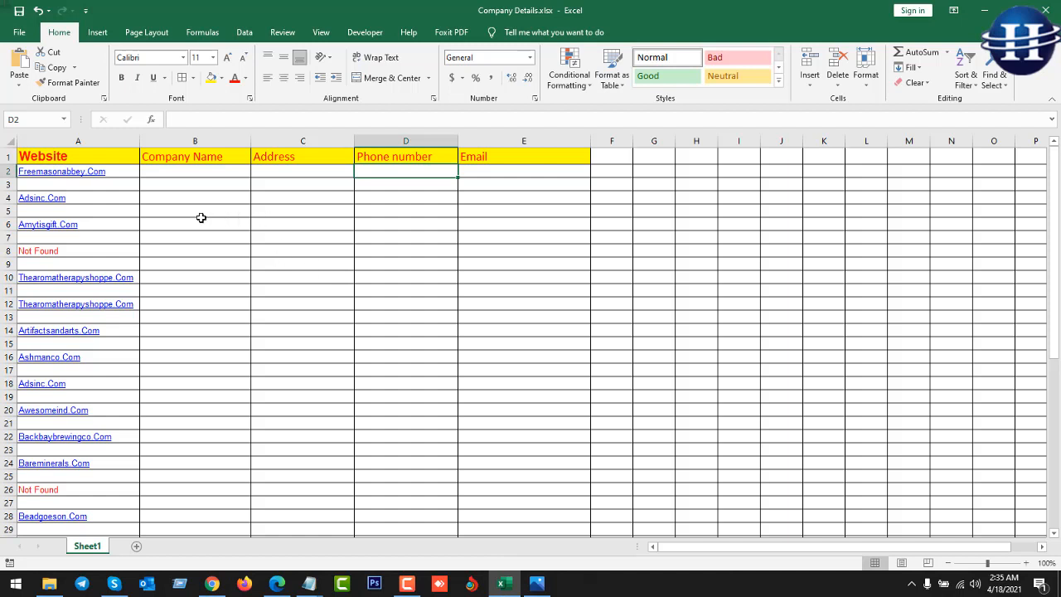
pyautogui.click(129, 174)
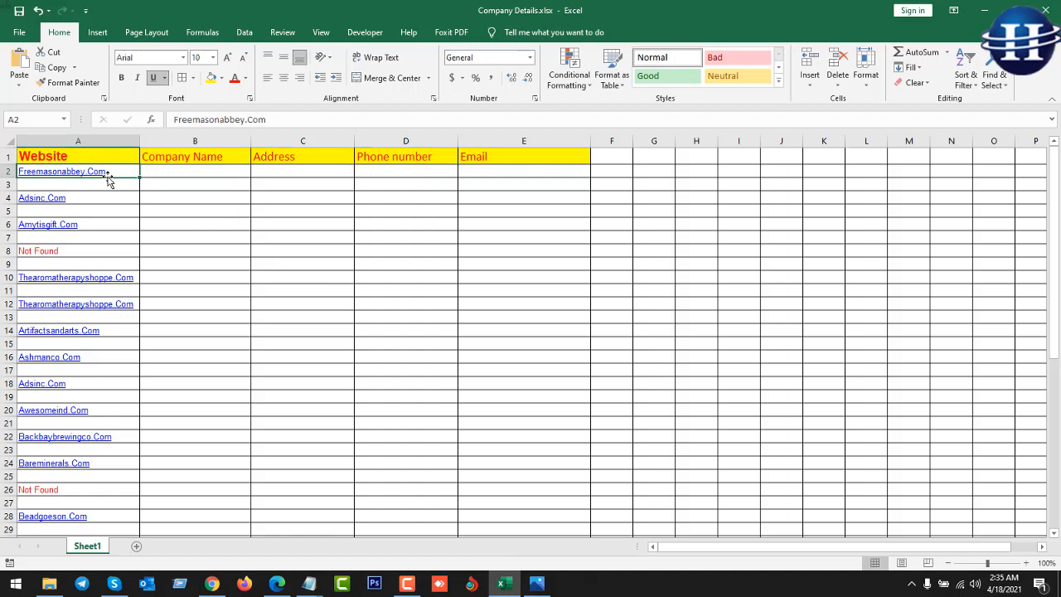
pyautogui.hotkey('ctrl', 'c')
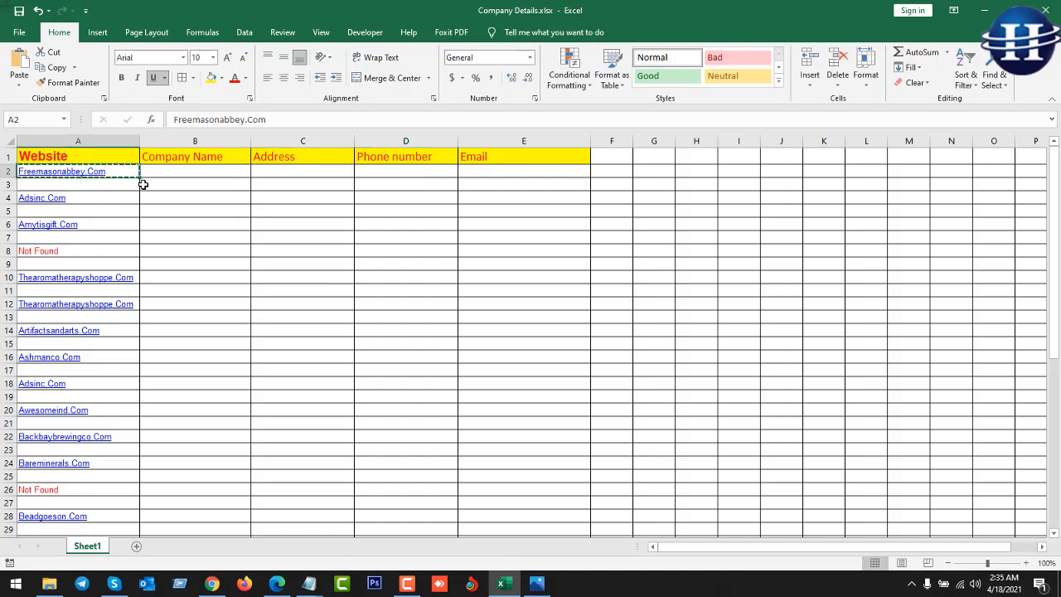
pyautogui.click(212, 584)
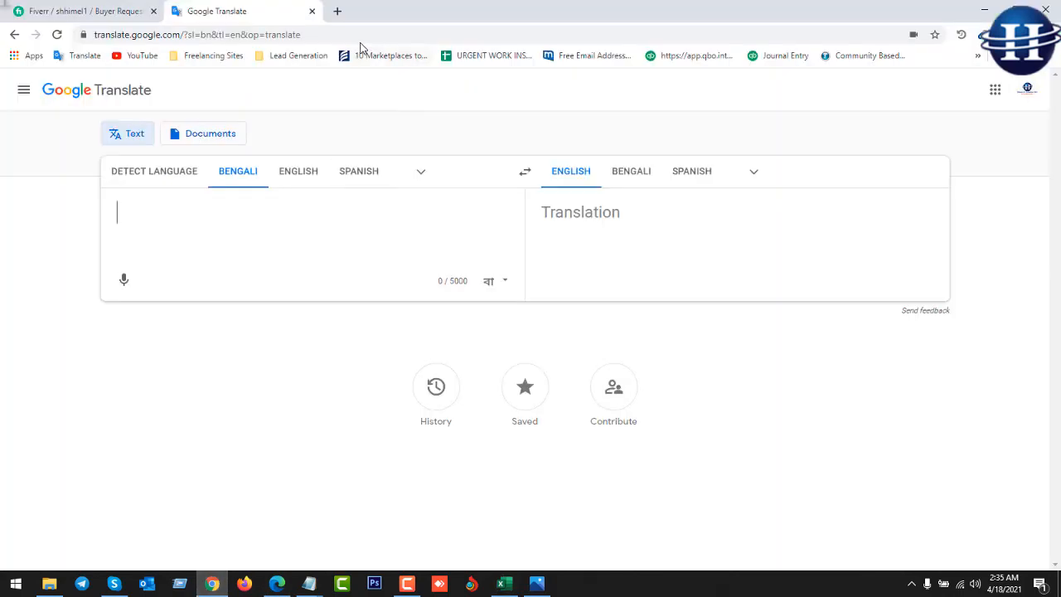
pyautogui.click(335, 13)
# Load freemasonabbey.com from the copied address and open its Contact Us page.
pyautogui.click(335, 35)
pyautogui.rightClick(336, 36)
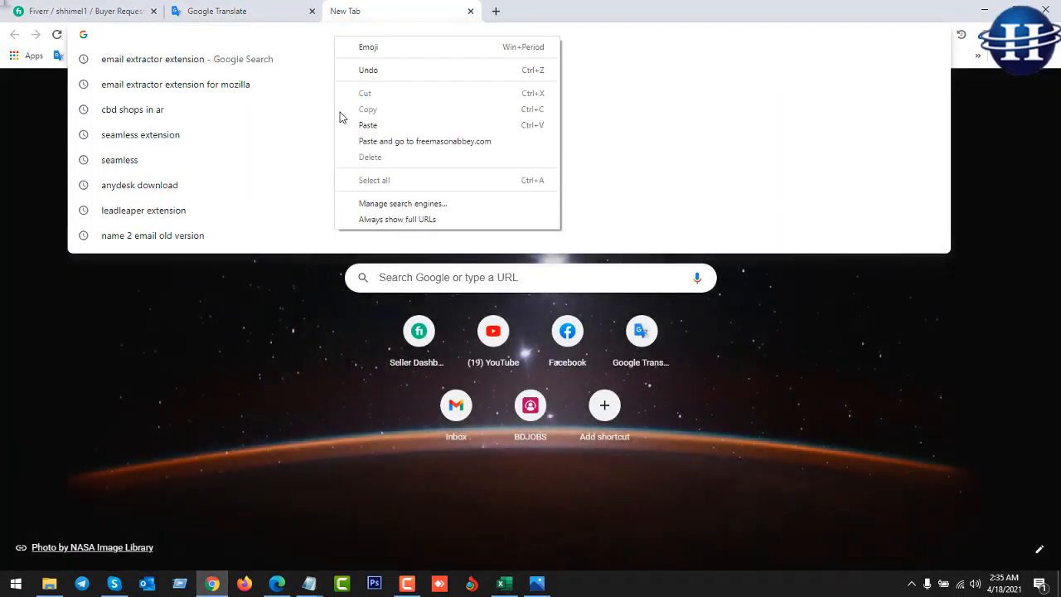
pyautogui.click(390, 139)
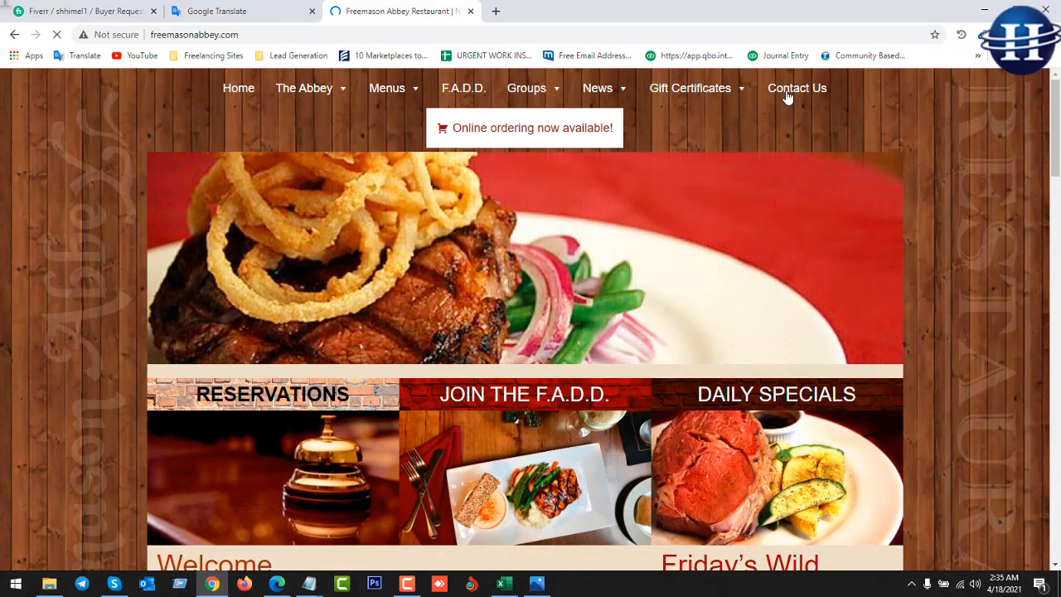
pyautogui.click(788, 97)
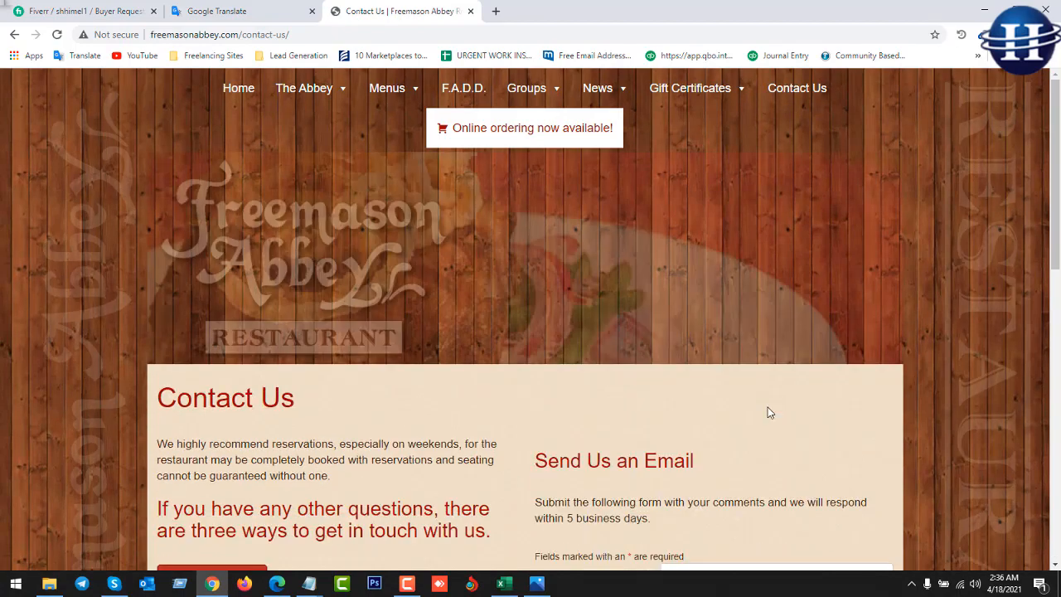
pyautogui.scroll(-4, 767, 409)
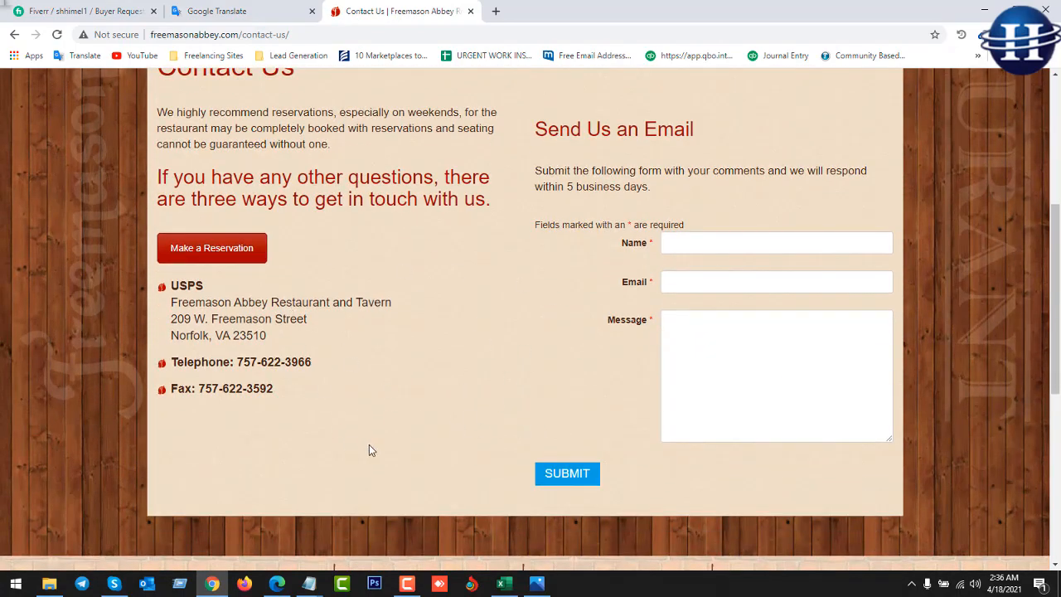
pyautogui.moveTo(184, 361); pyautogui.dragTo(339, 362)
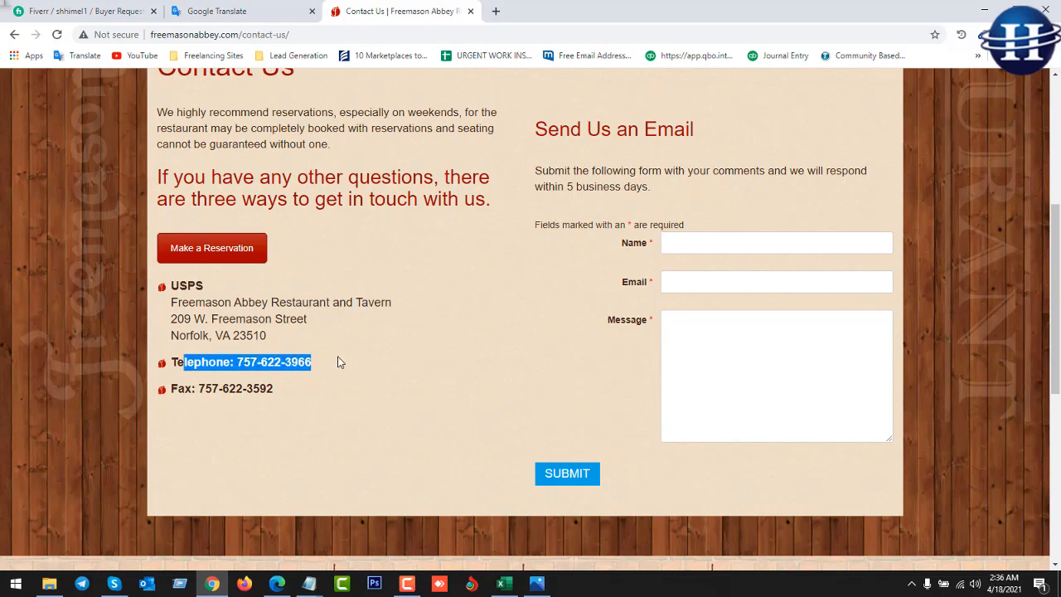
pyautogui.moveTo(286, 388); pyautogui.dragTo(191, 389)
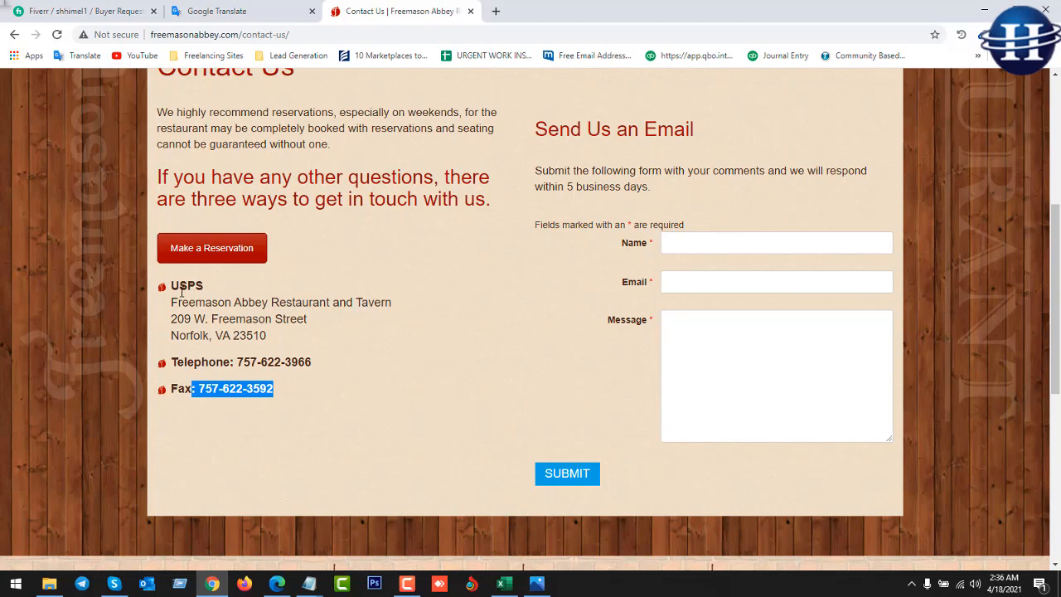
pyautogui.moveTo(180, 290); pyautogui.dragTo(210, 321)
pyautogui.moveTo(286, 340); pyautogui.dragTo(163, 305)
pyautogui.click(355, 359)
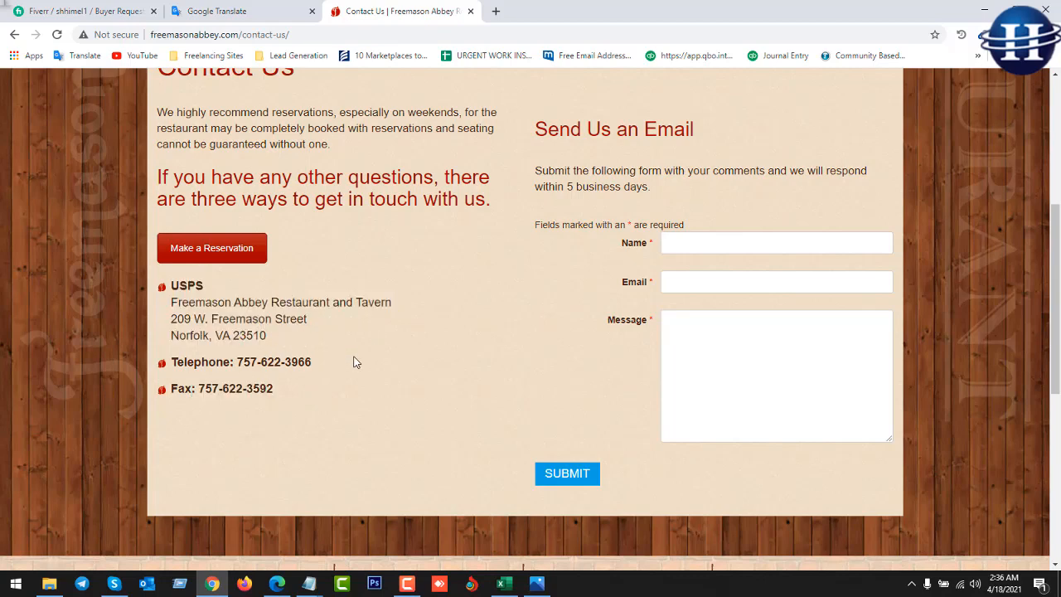
pyautogui.scroll(1, 354, 362)
pyautogui.scroll(2, 354, 362)
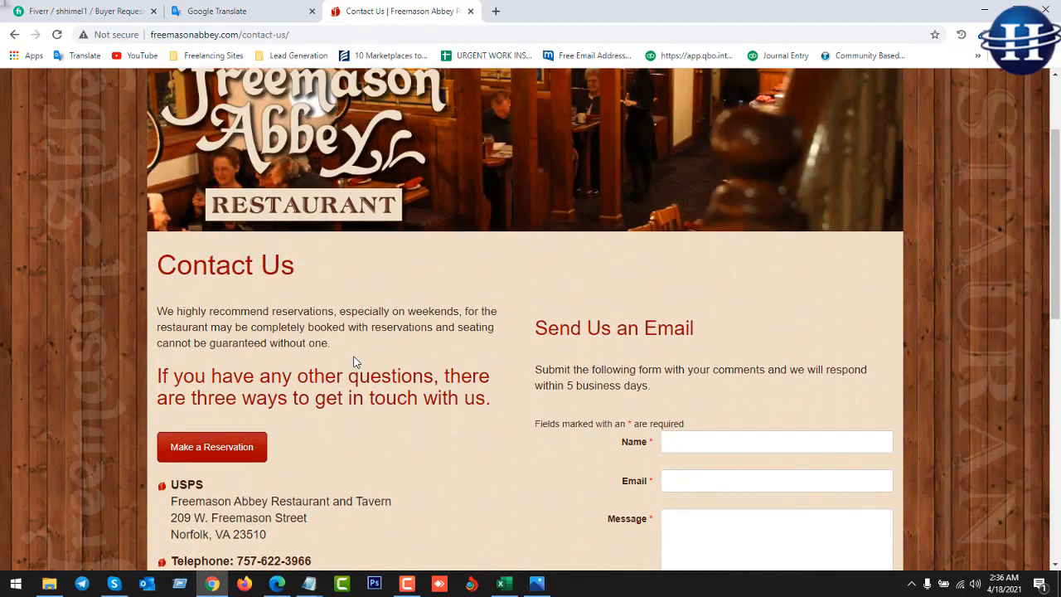
pyautogui.scroll(2, 354, 363)
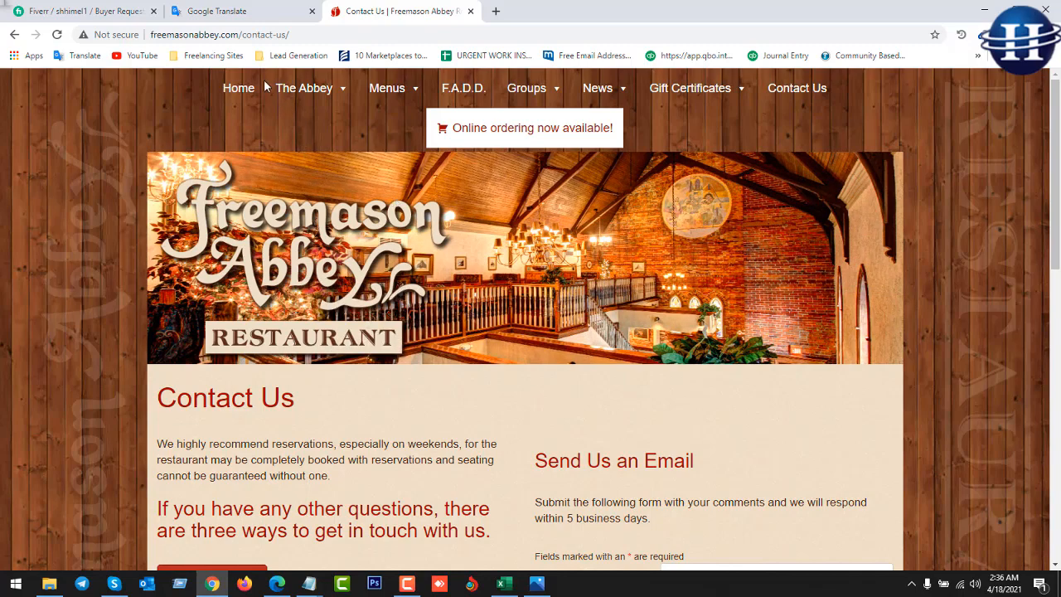
pyautogui.doubleClick(206, 34)
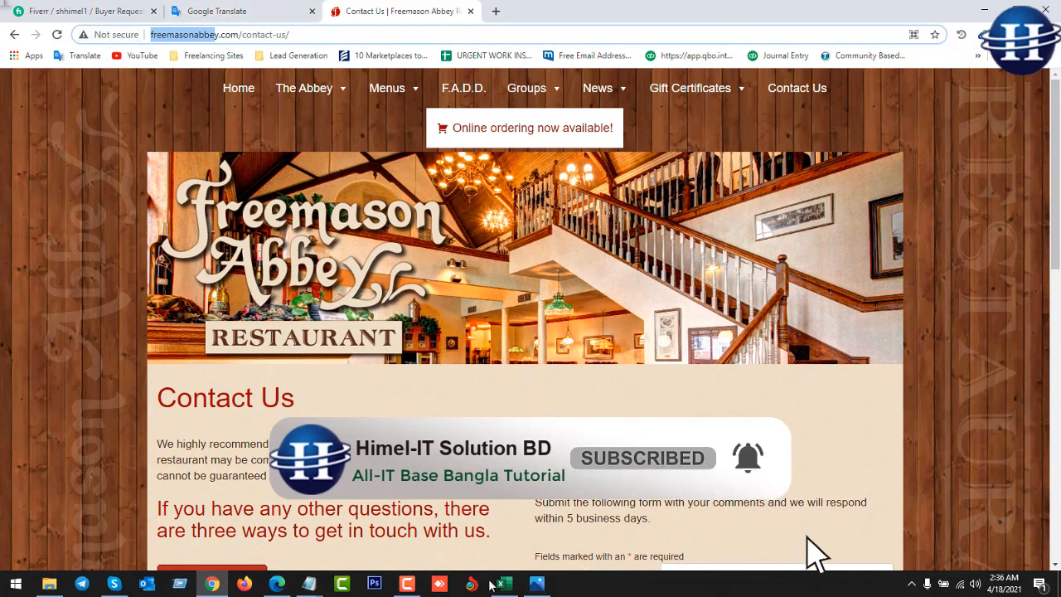
# Type freemasonabbe in Notepad and tidy it into 'Freemason Abbe'.
pyautogui.moveTo(308, 583)
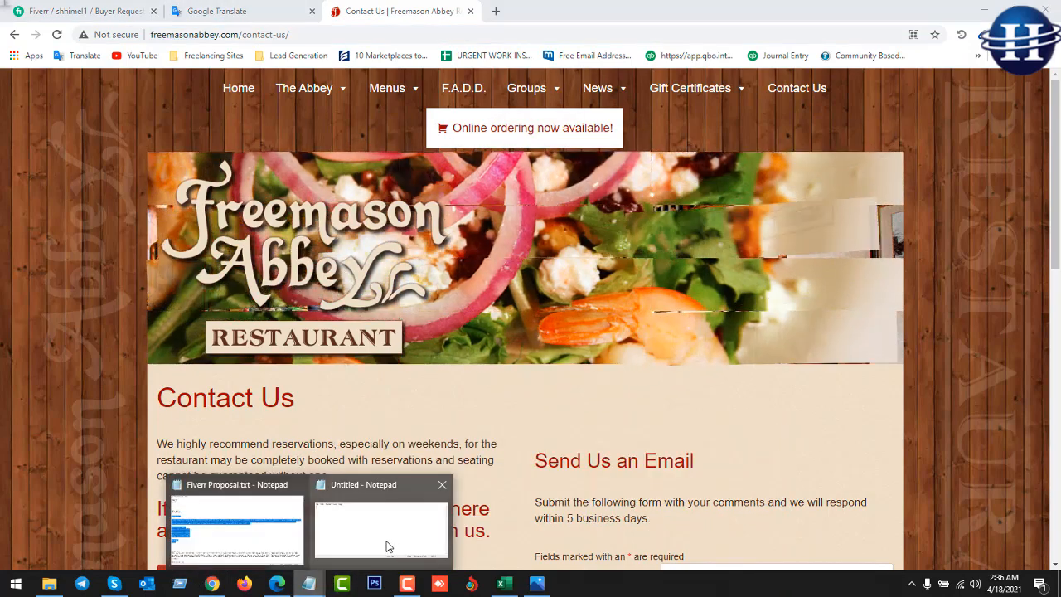
pyautogui.click(388, 547)
pyautogui.write('freemasonabbe')
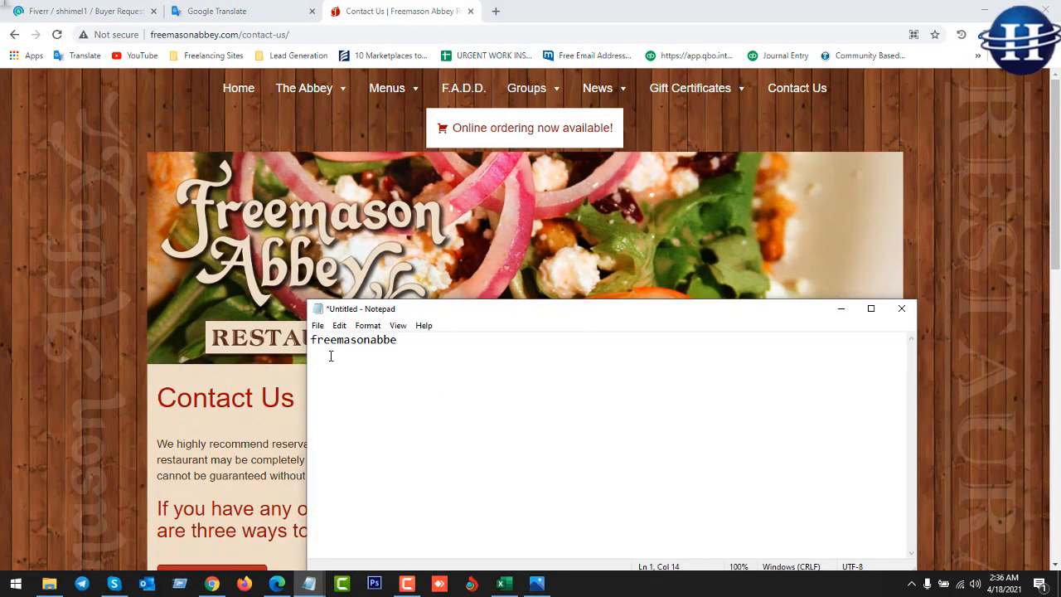
pyautogui.click(338, 340)
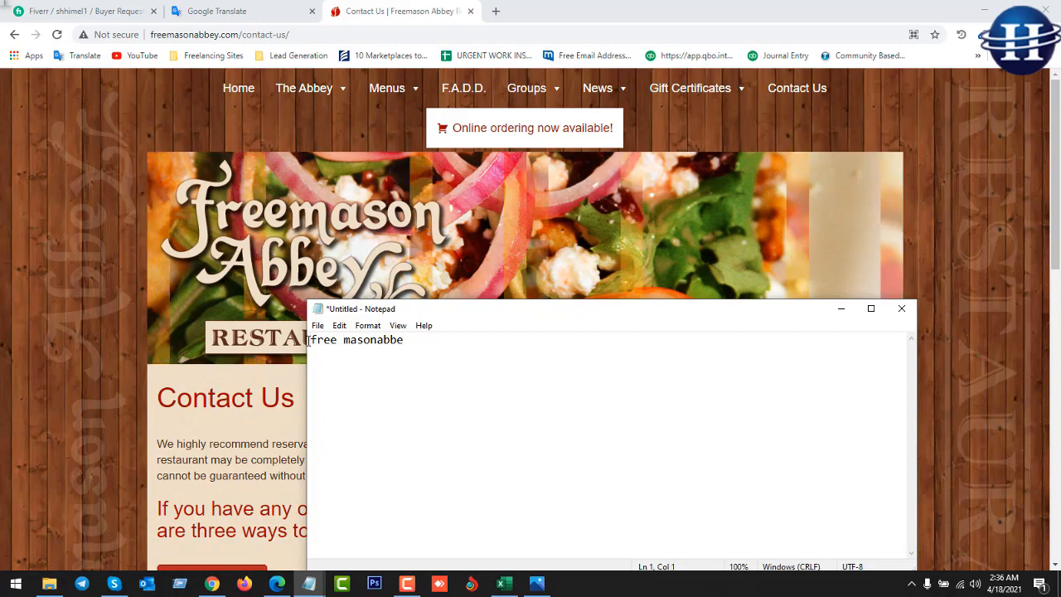
pyautogui.press('Delete')
pyautogui.write('F')
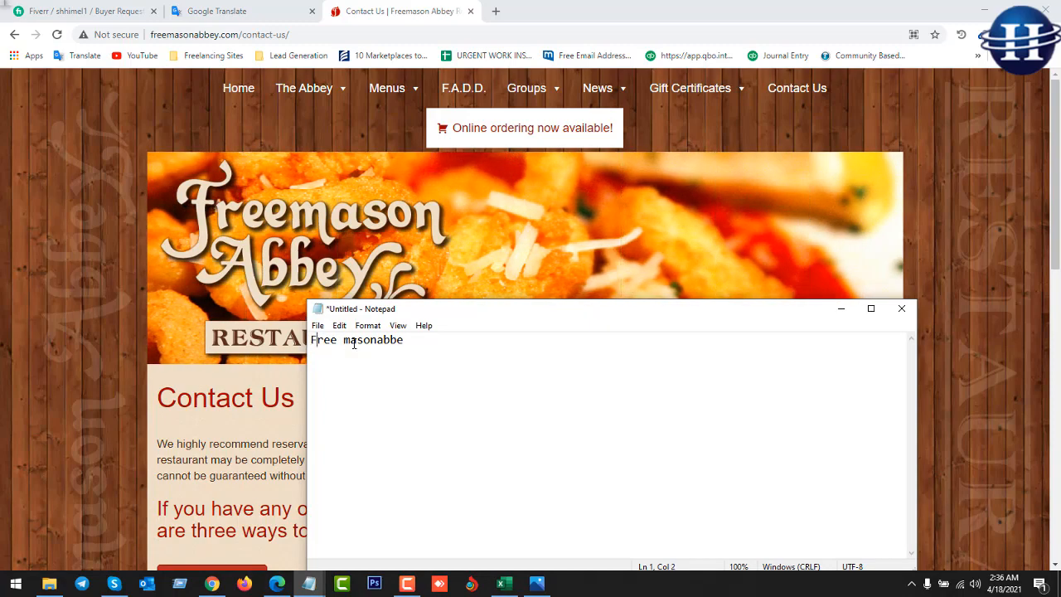
pyautogui.moveTo(354, 343); pyautogui.dragTo(341, 344)
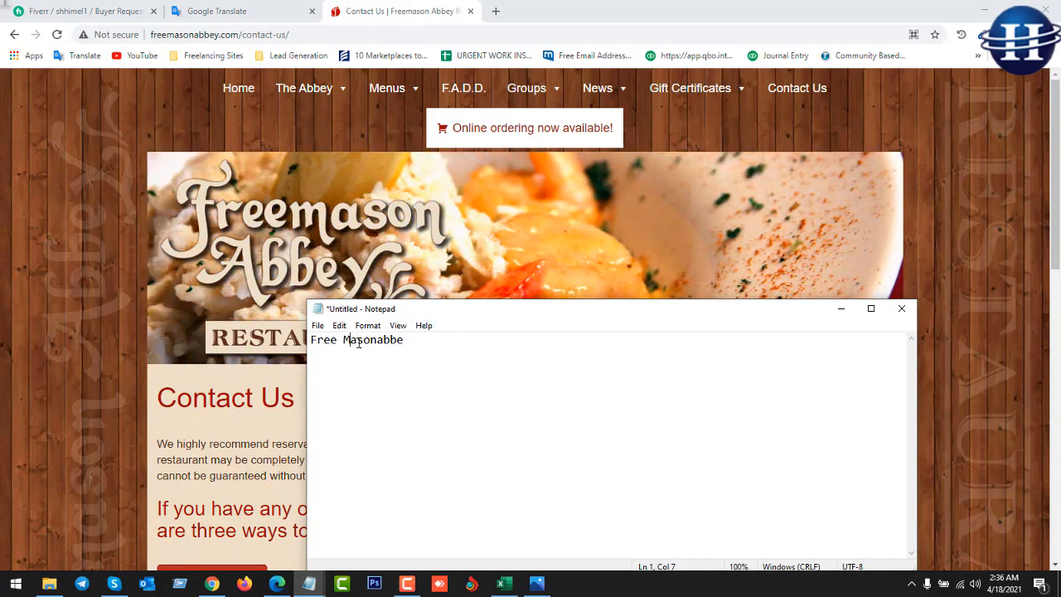
pyautogui.press('BackSpace')
pyautogui.press('BackSpace')
pyautogui.write('m')
pyautogui.click(372, 341)
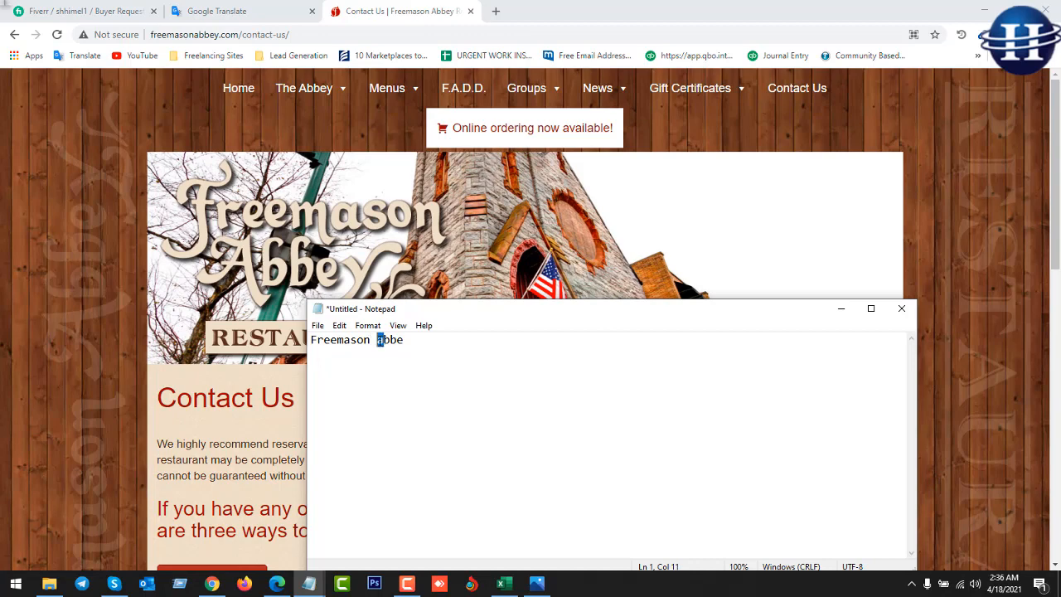
pyautogui.moveTo(413, 337); pyautogui.dragTo(266, 343)
pyautogui.hotkey('ctrl', 'c')
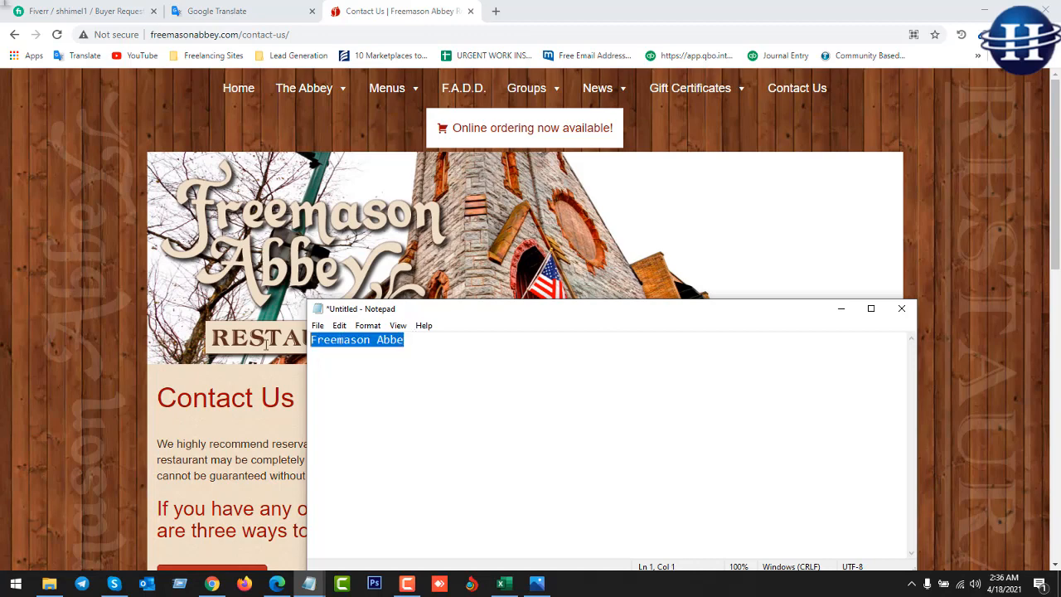
# Paste 'Freemason Abbe' into cell B2 under Company Name.
pyautogui.click(501, 584)
pyautogui.click(200, 173)
pyautogui.doubleClick(199, 172)
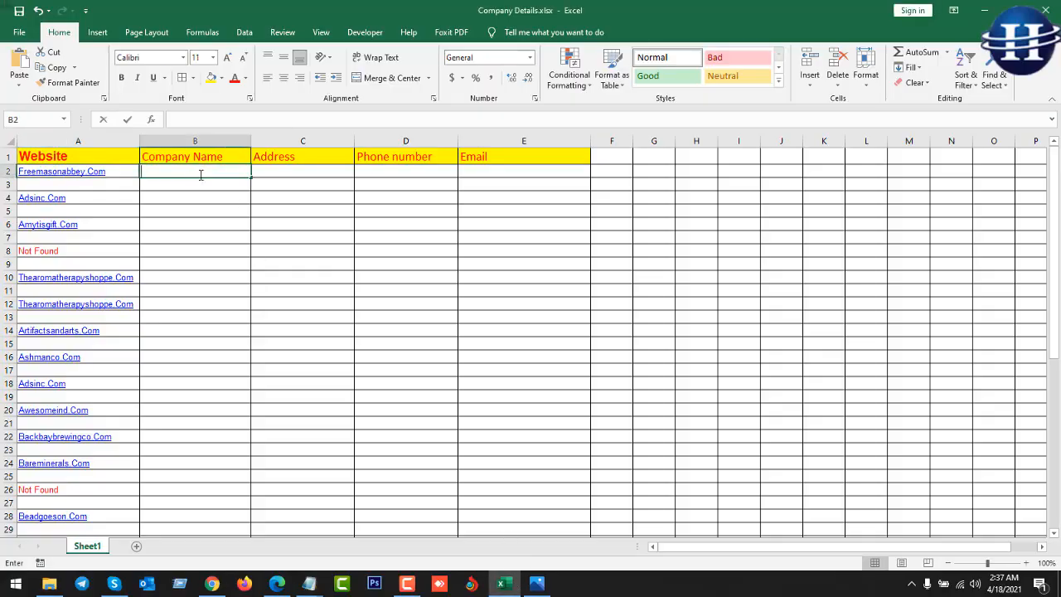
pyautogui.hotkey('ctrl', 'v')
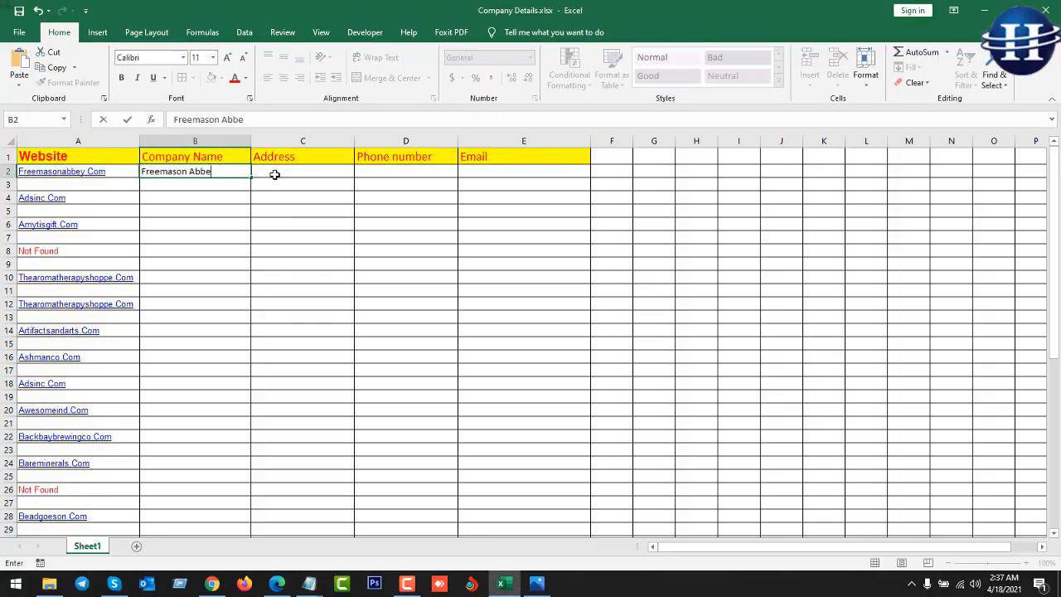
pyautogui.click(274, 174)
# Replace B2 with 'Freemason Abbey Restaurant and Tavern' copied from the contact page's mailing address.
pyautogui.click(213, 583)
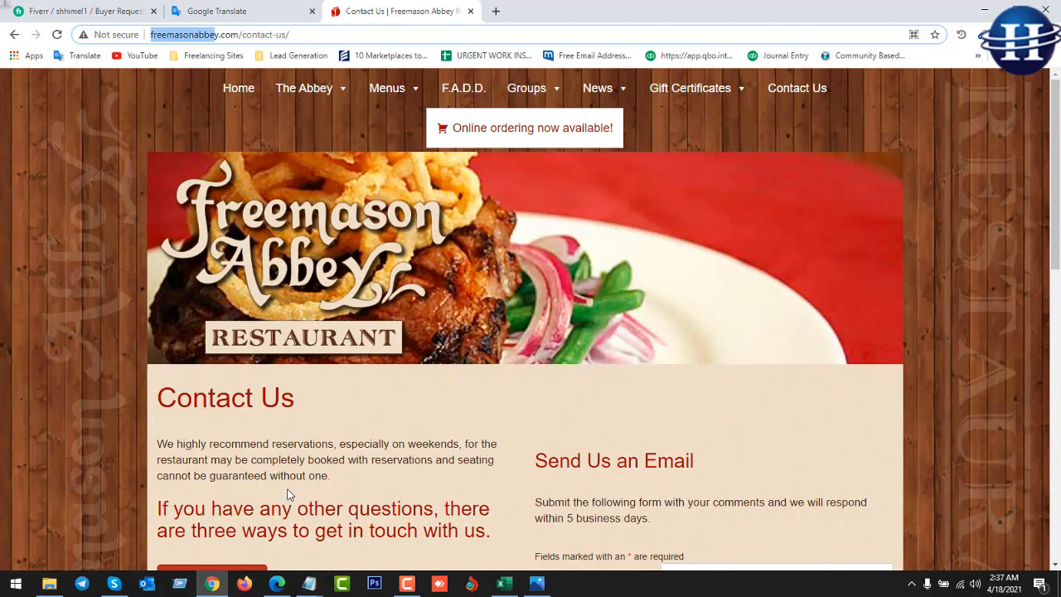
pyautogui.scroll(-5, 290, 493)
pyautogui.moveTo(274, 273); pyautogui.dragTo(167, 238)
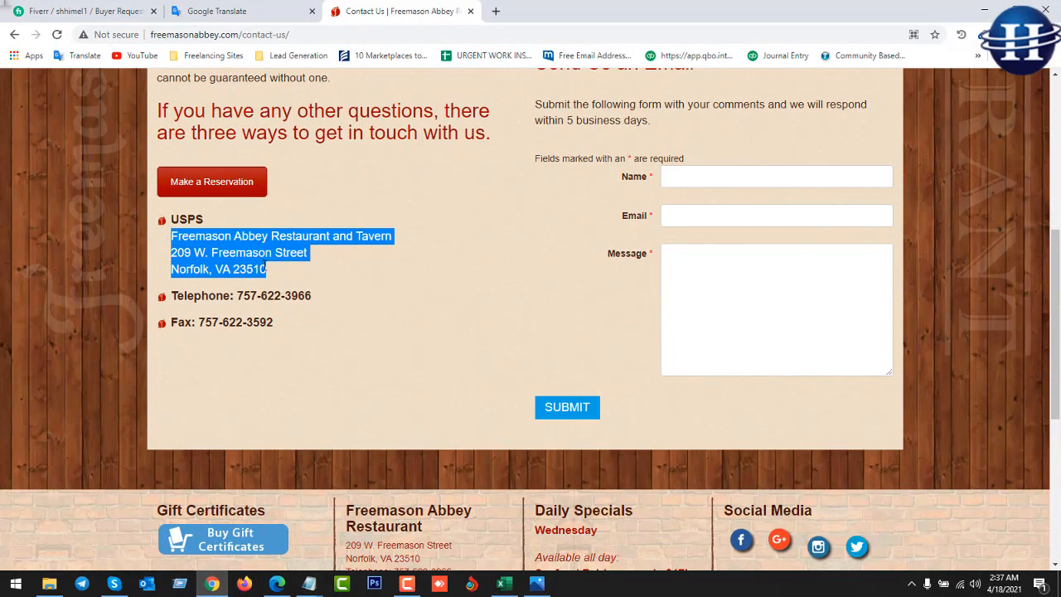
pyautogui.click(348, 255)
pyautogui.moveTo(393, 237); pyautogui.dragTo(167, 238)
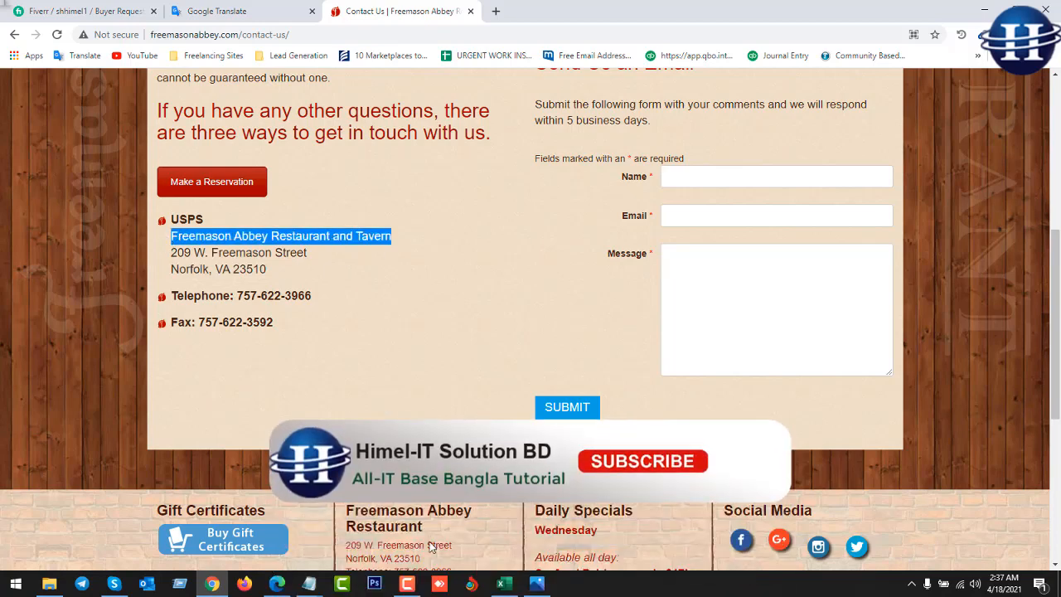
pyautogui.hotkey('alt', 'Tab')
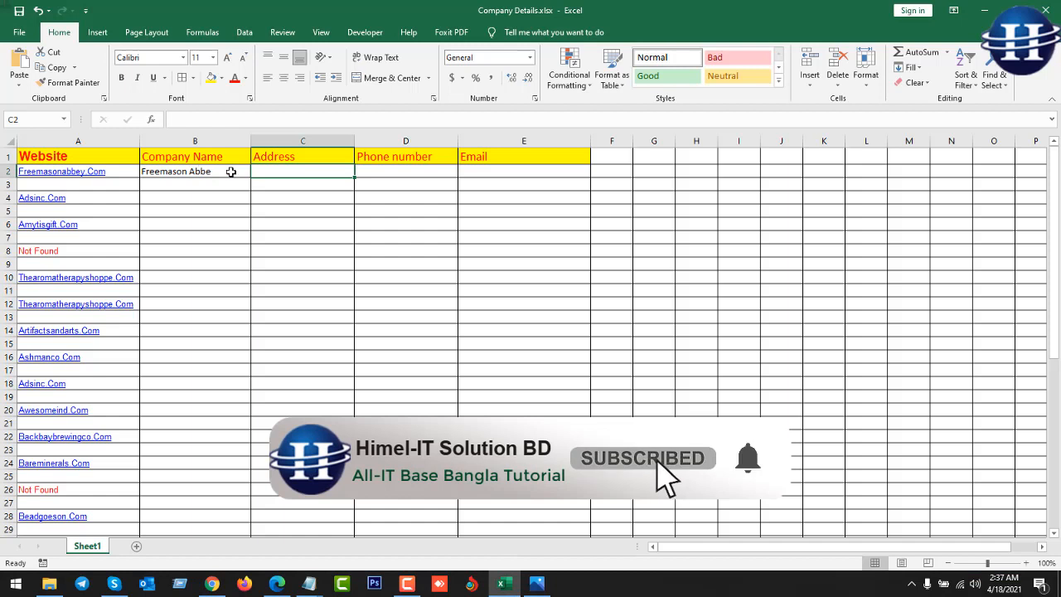
pyautogui.doubleClick(232, 171)
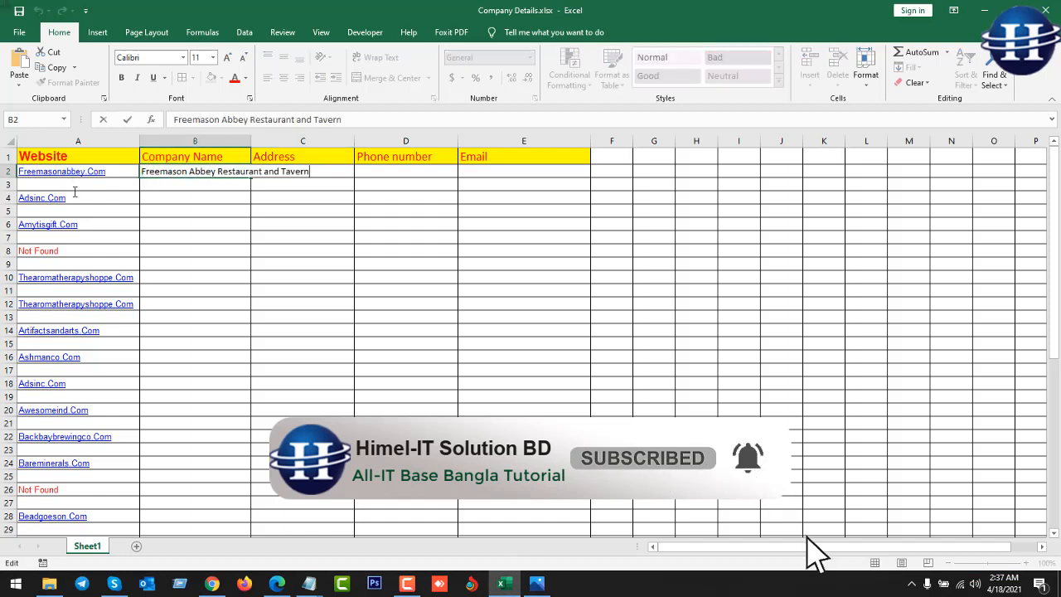
pyautogui.click(193, 213)
pyautogui.click(300, 171)
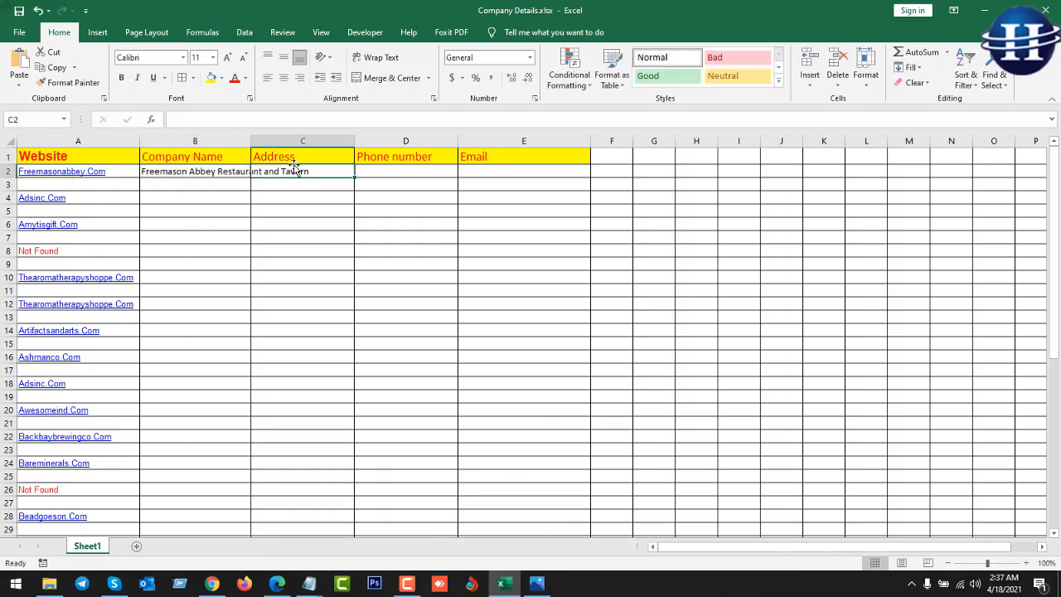
pyautogui.click(212, 583)
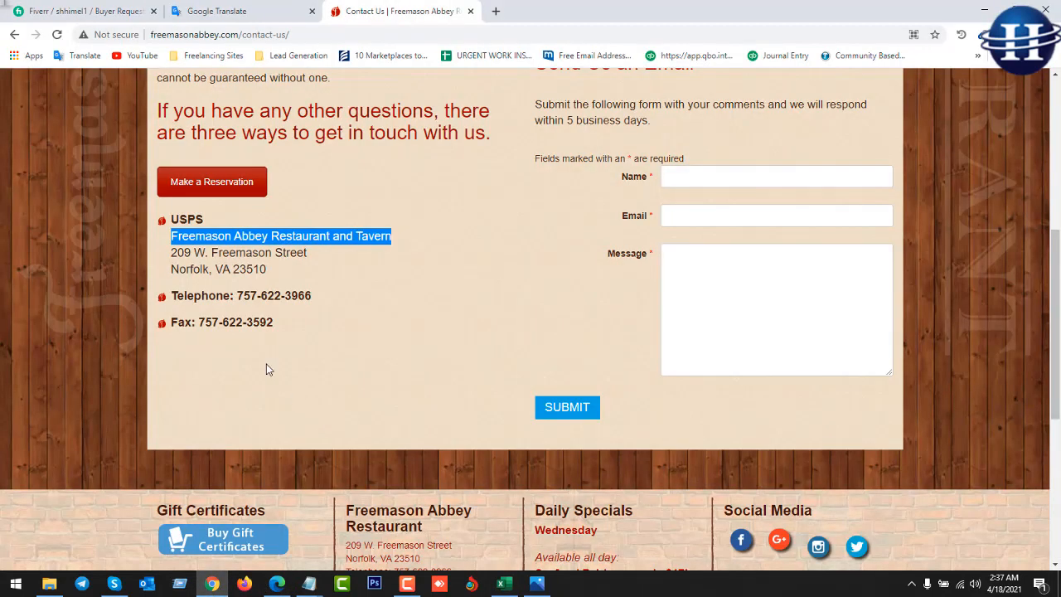
# Paste the street and city address lines from the contact page into cell C2.
pyautogui.moveTo(187, 272); pyautogui.dragTo(172, 260)
pyautogui.hotkey('ctrl', 'c')
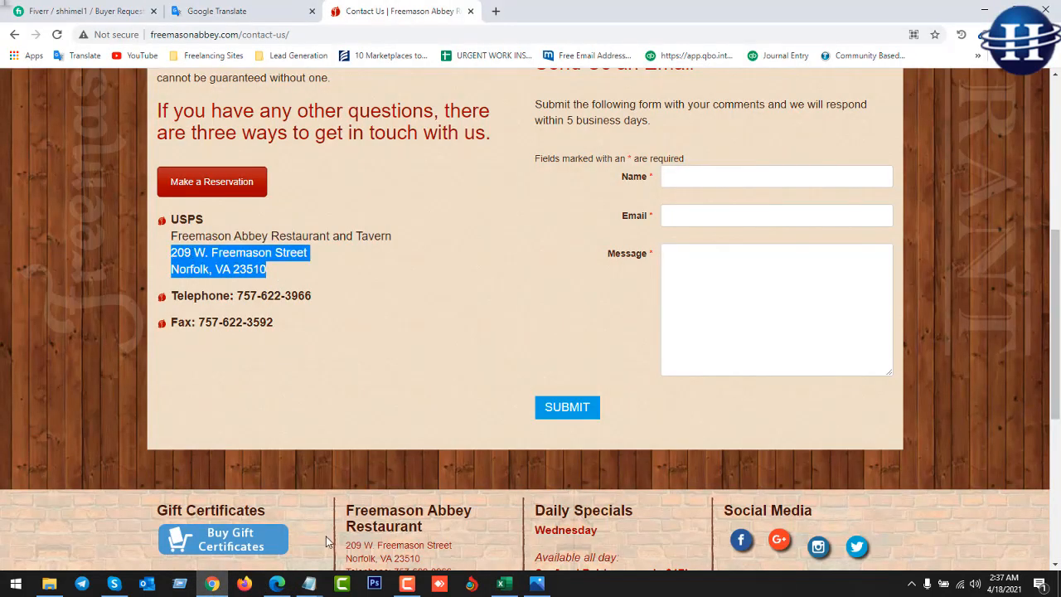
pyautogui.click(513, 587)
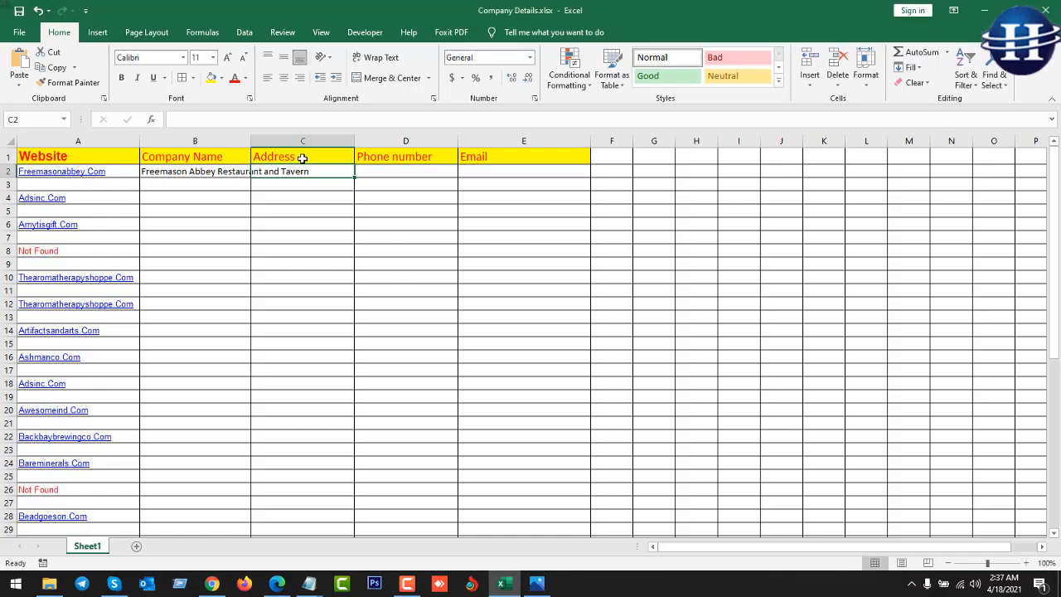
pyautogui.doubleClick(316, 172)
pyautogui.hotkey('ctrl', 'v')
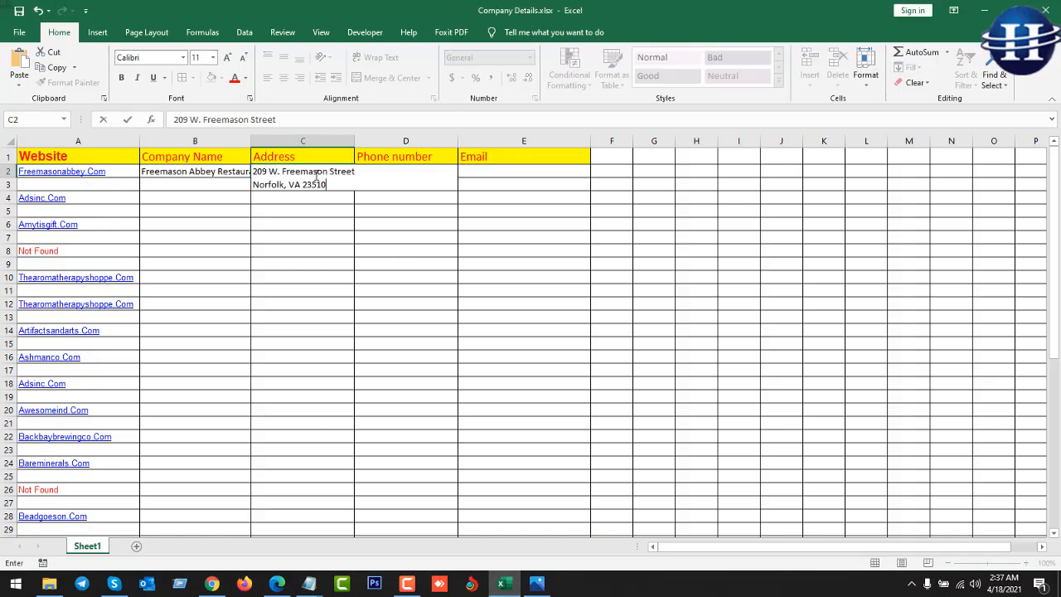
pyautogui.click(312, 212)
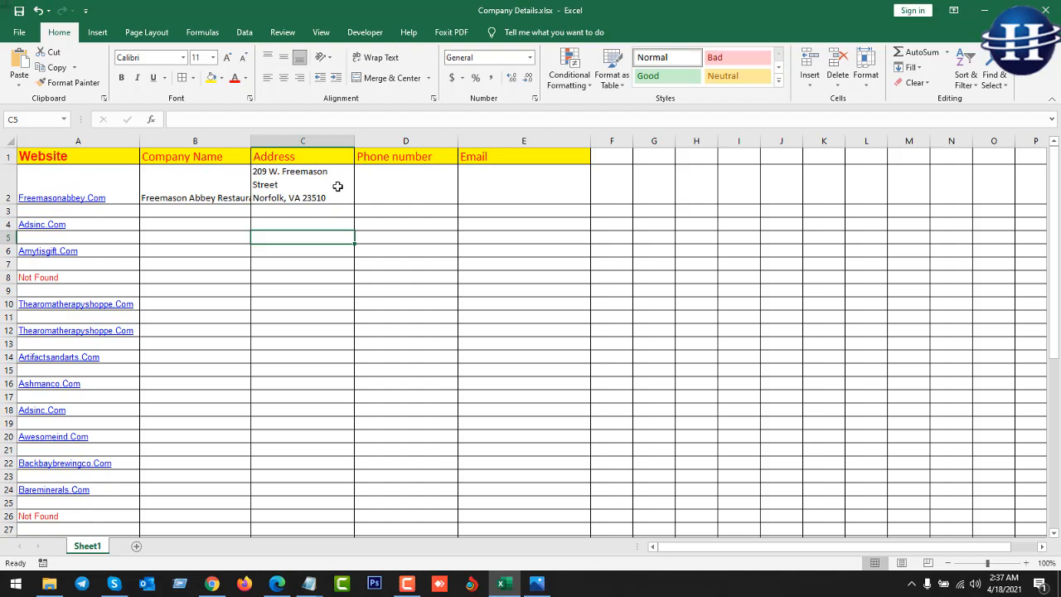
# Replace the line break in C2 with a comma: '209 W. Freemason Street,Norfolk, VA 23510'.
pyautogui.click(338, 187)
pyautogui.doubleClick(300, 188)
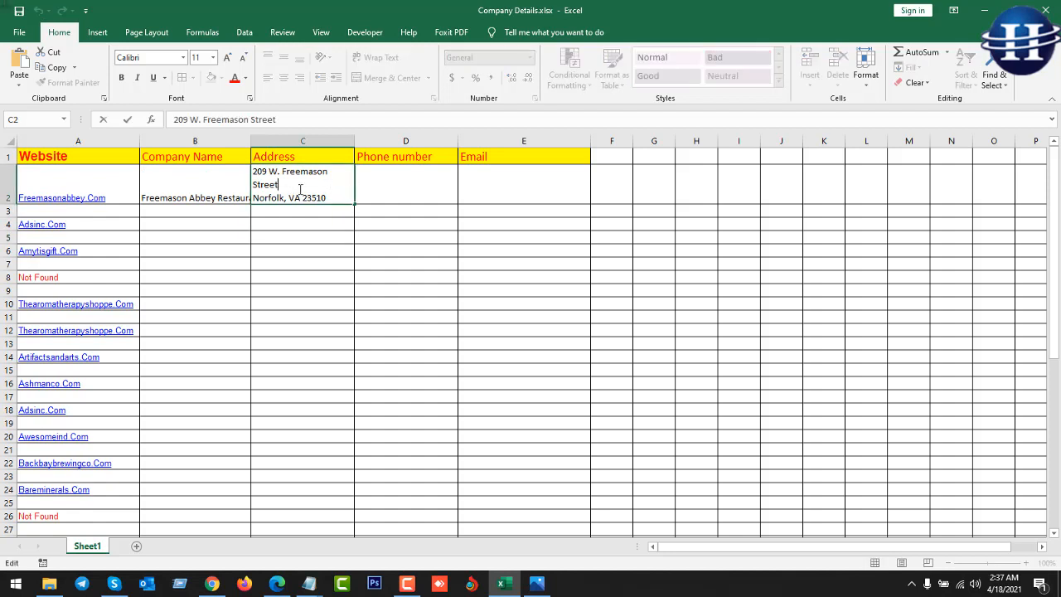
pyautogui.click(254, 197)
pyautogui.press('BackSpace')
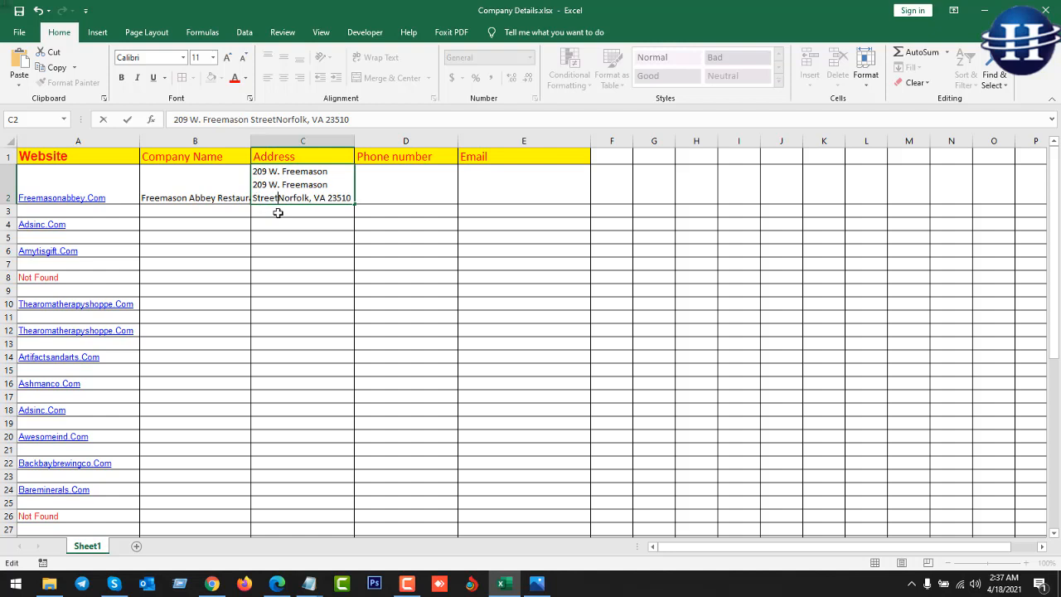
pyautogui.write(',')
pyautogui.press('Return')
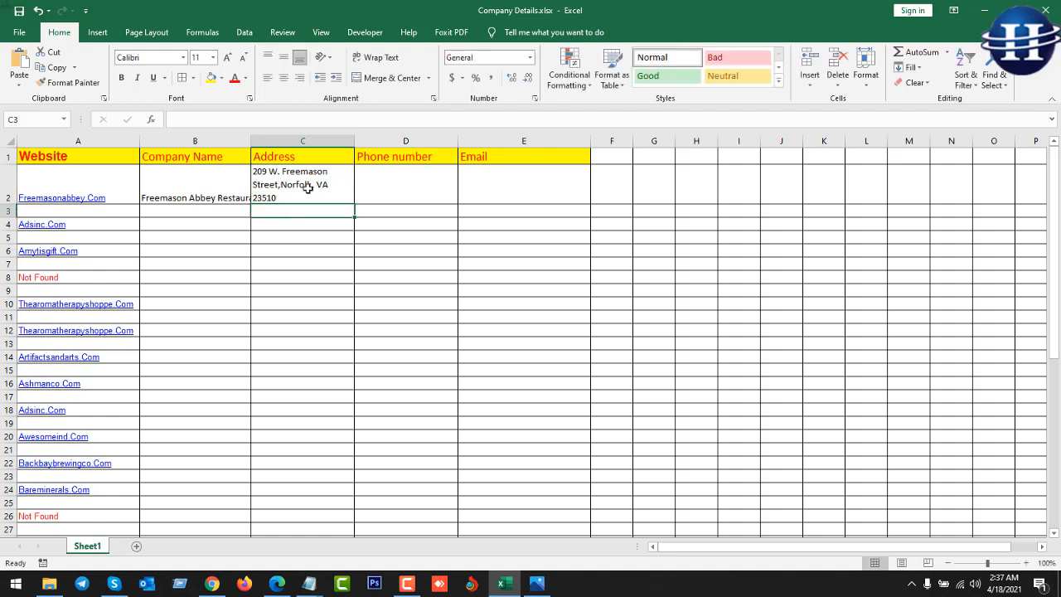
pyautogui.doubleClick(268, 176)
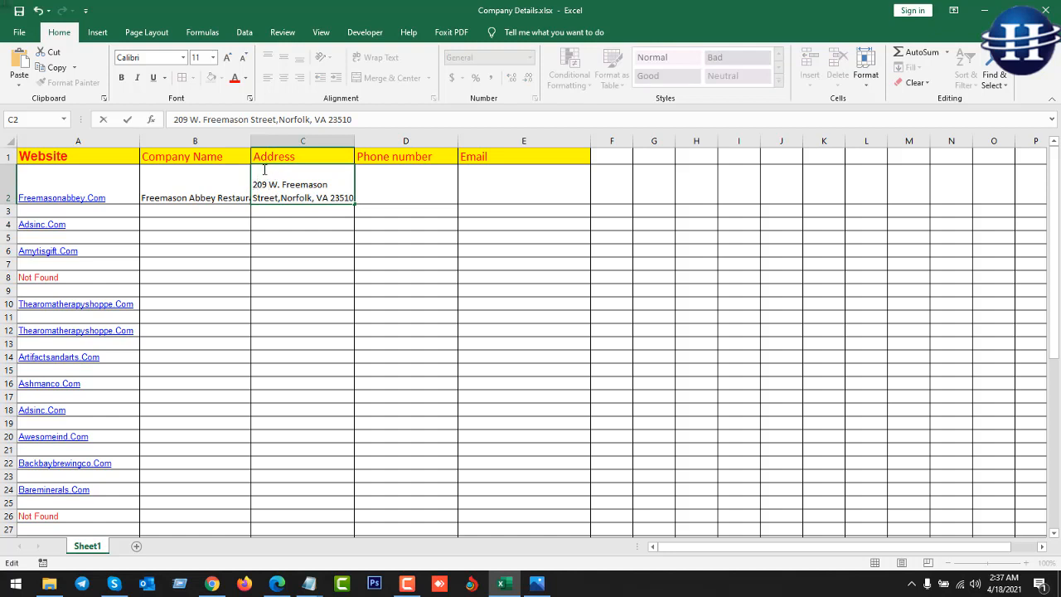
pyautogui.click(397, 195)
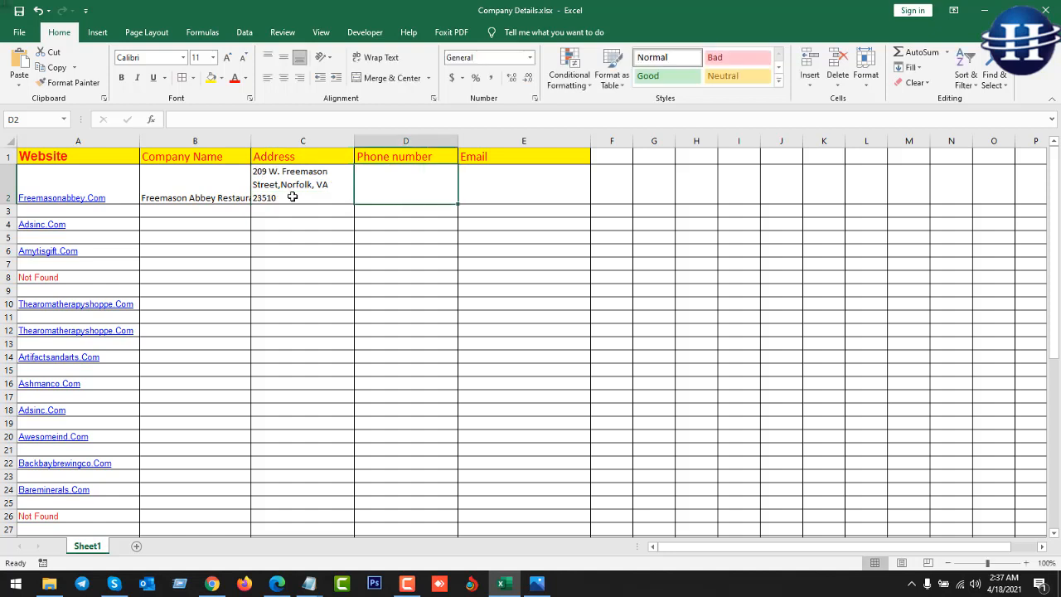
# Switch Wrap Text off for cell C2 so Freemason Abbey's address fits one line.
pyautogui.click(310, 236)
pyautogui.click(315, 193)
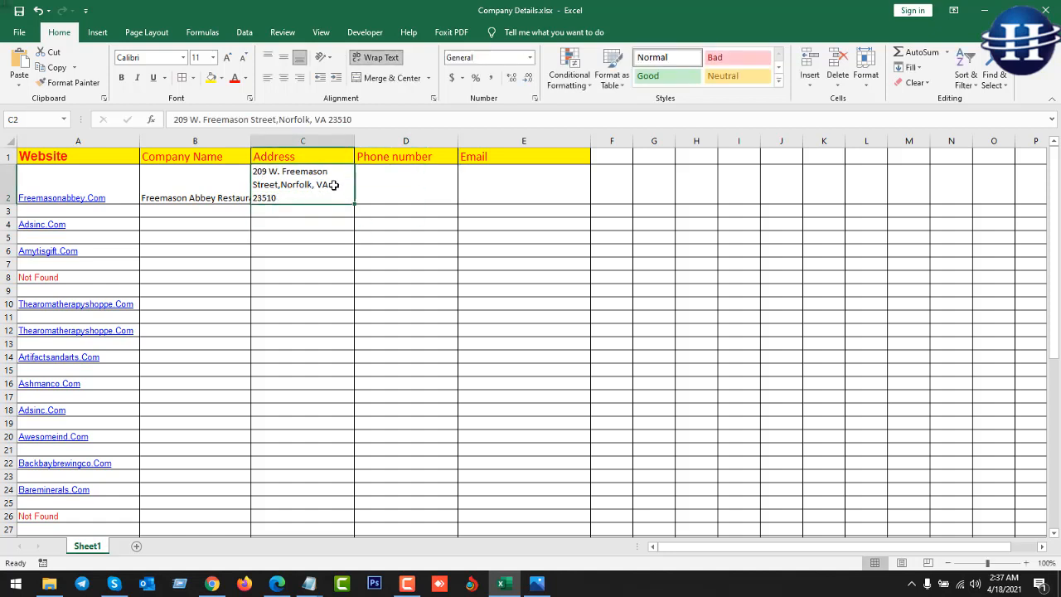
pyautogui.click(364, 62)
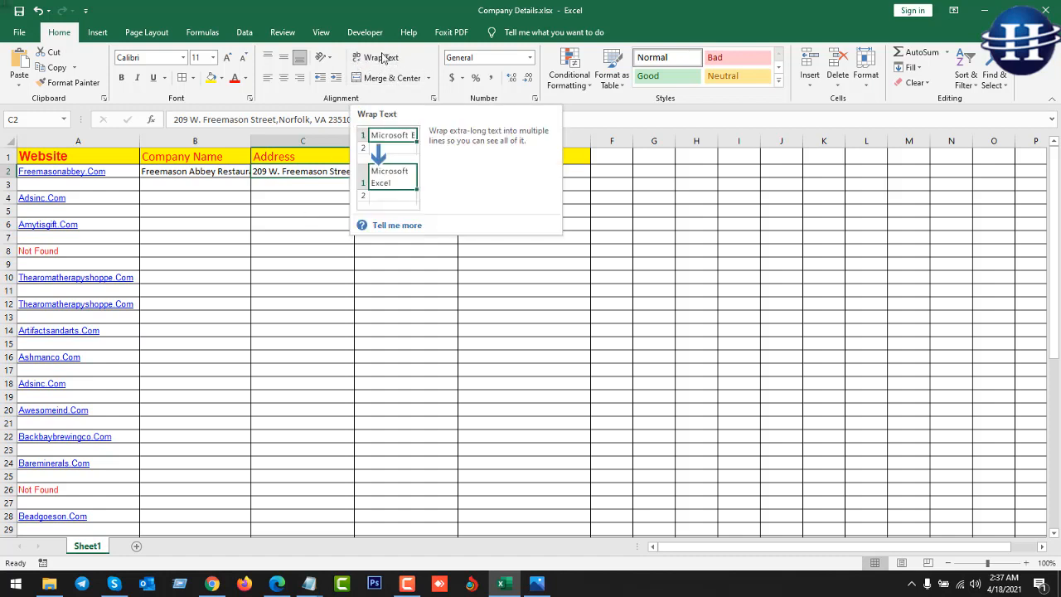
pyautogui.click(375, 59)
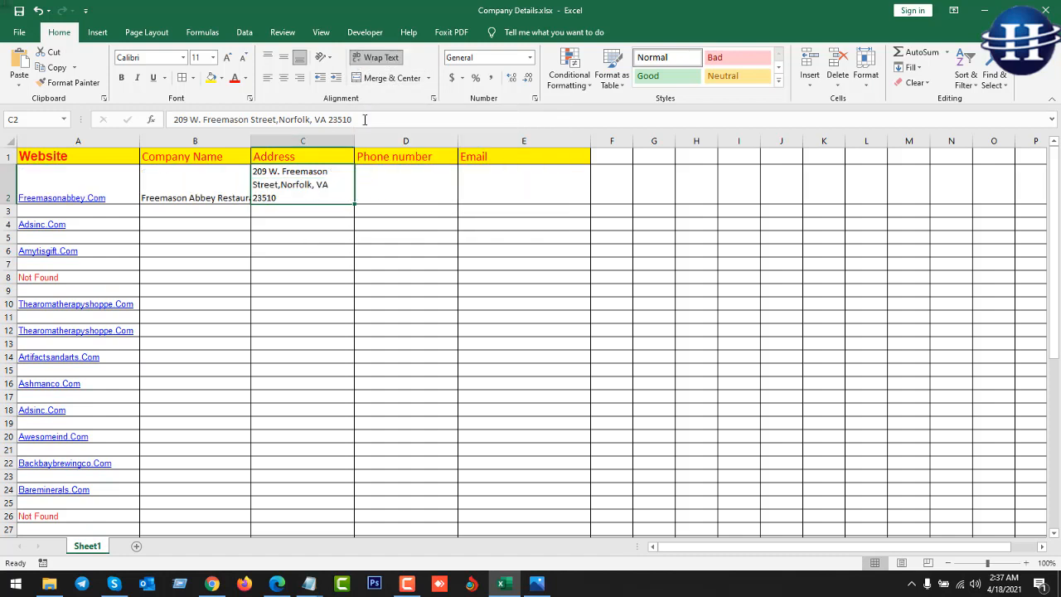
pyautogui.click(390, 186)
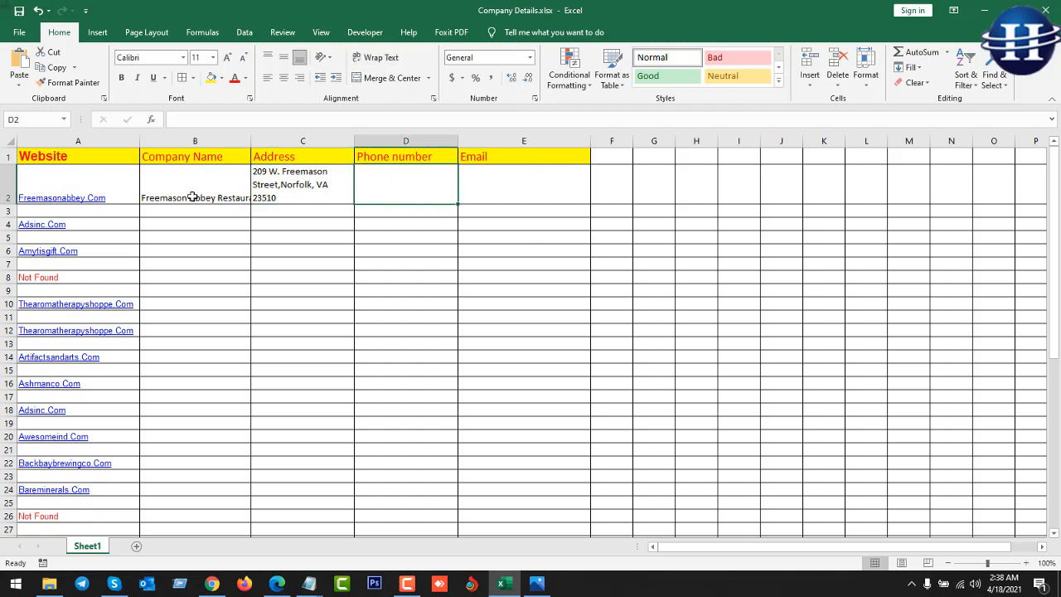
pyautogui.click(291, 192)
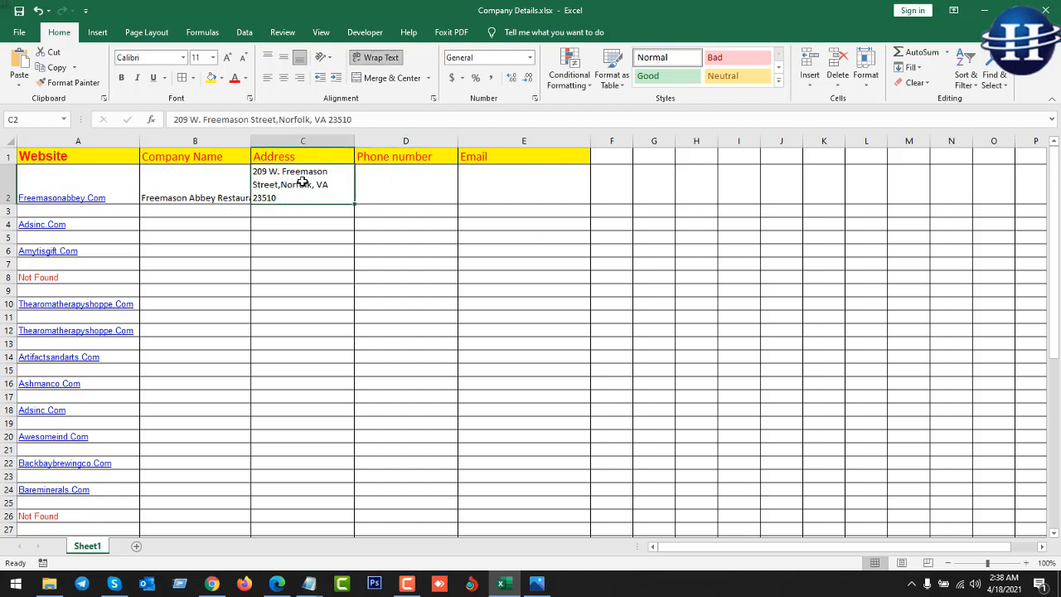
pyautogui.click(375, 58)
pyautogui.click(374, 221)
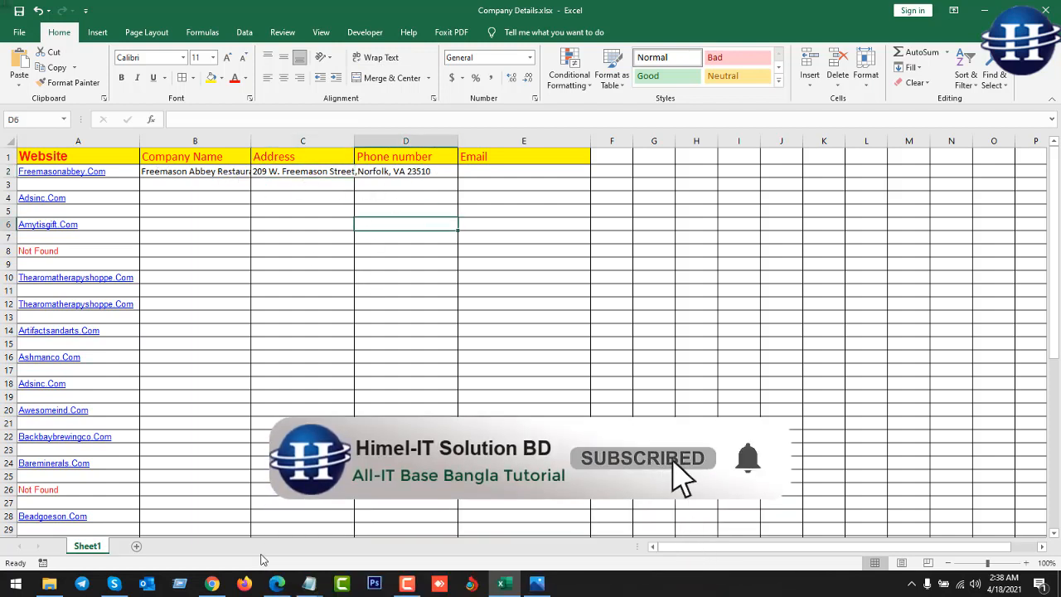
pyautogui.click(212, 583)
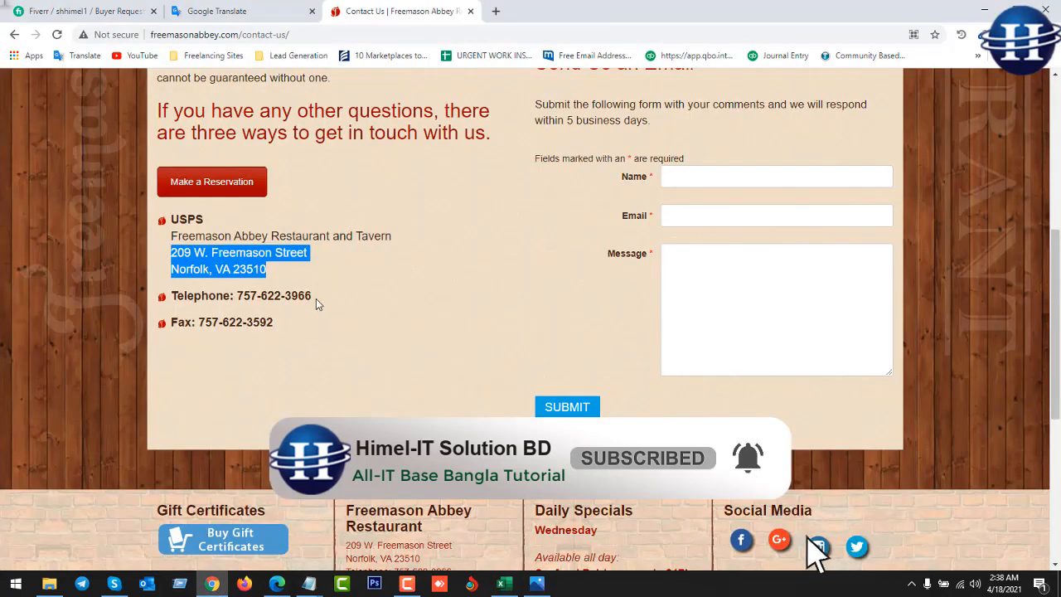
pyautogui.moveTo(314, 296); pyautogui.dragTo(235, 297)
pyautogui.hotkey('ctrl', 'c')
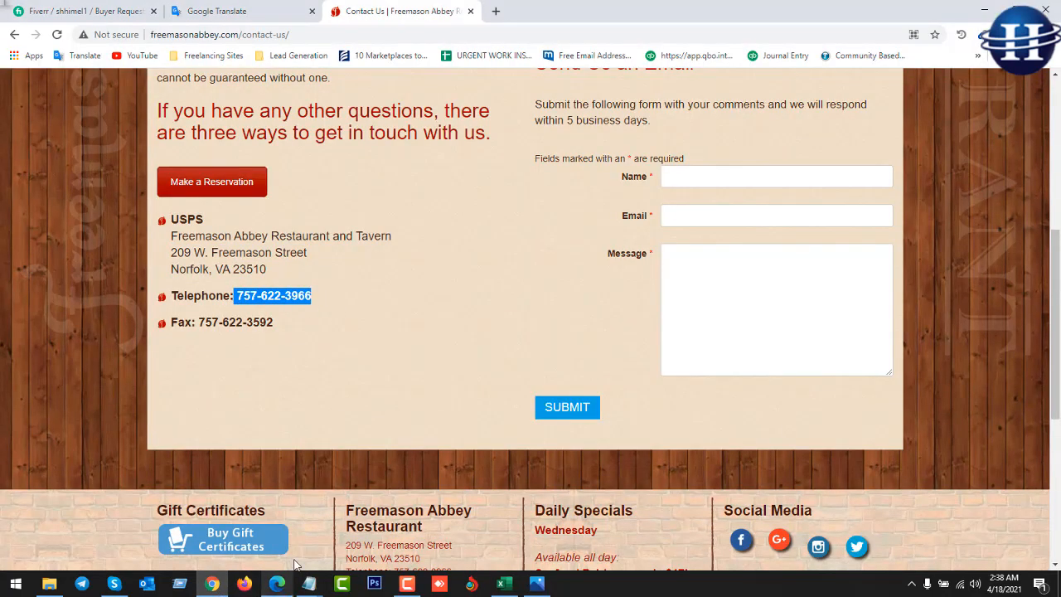
pyautogui.click(502, 584)
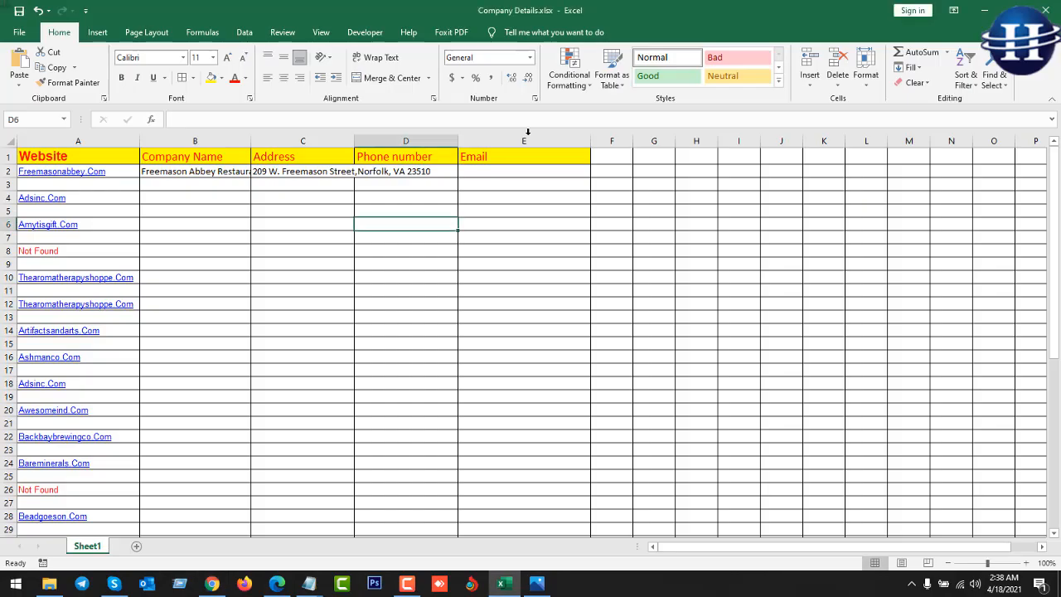
pyautogui.click(424, 171)
pyautogui.doubleClick(426, 172)
pyautogui.hotkey('ctrl', 'v')
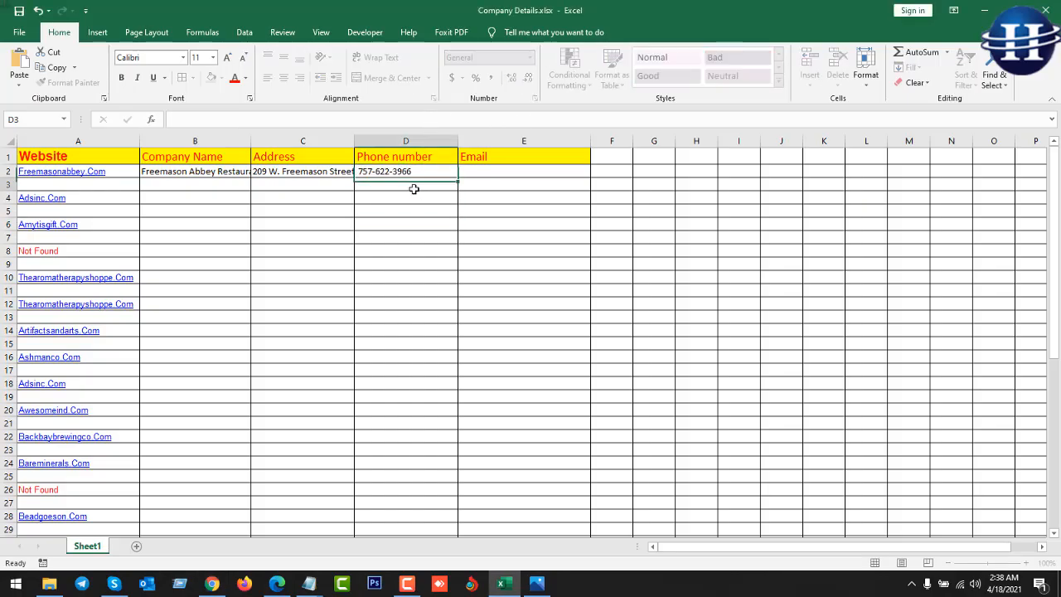
pyautogui.click(500, 168)
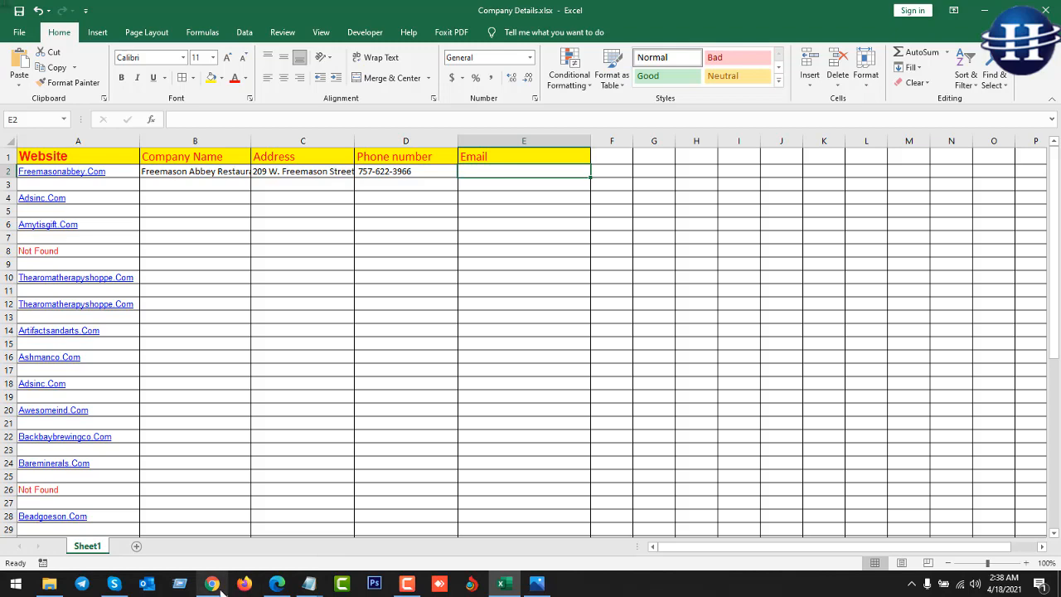
# Scroll the Freemason Abbey Contact Us page down to its footer in search of an email address.
pyautogui.click(211, 584)
pyautogui.click(448, 377)
pyautogui.scroll(-3, 508, 332)
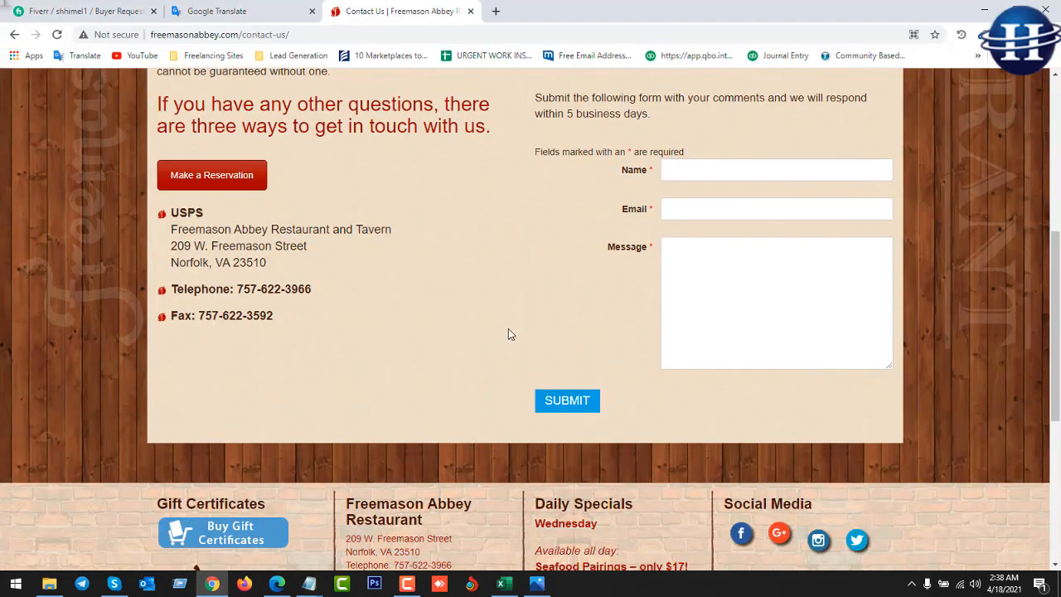
pyautogui.scroll(-1, 402, 429)
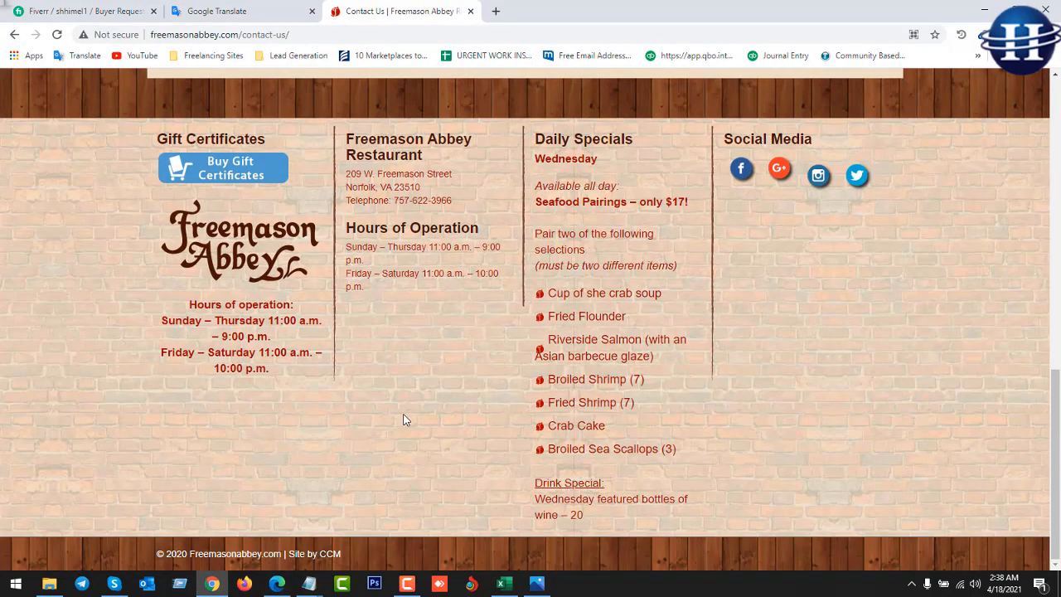
pyautogui.scroll(4, 507, 443)
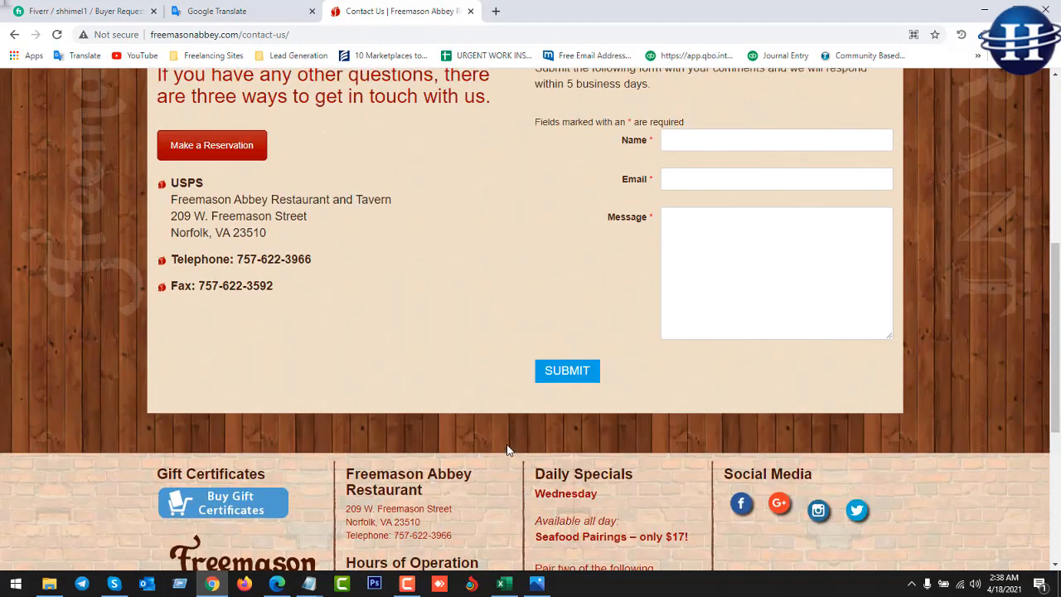
pyautogui.scroll(2, 507, 446)
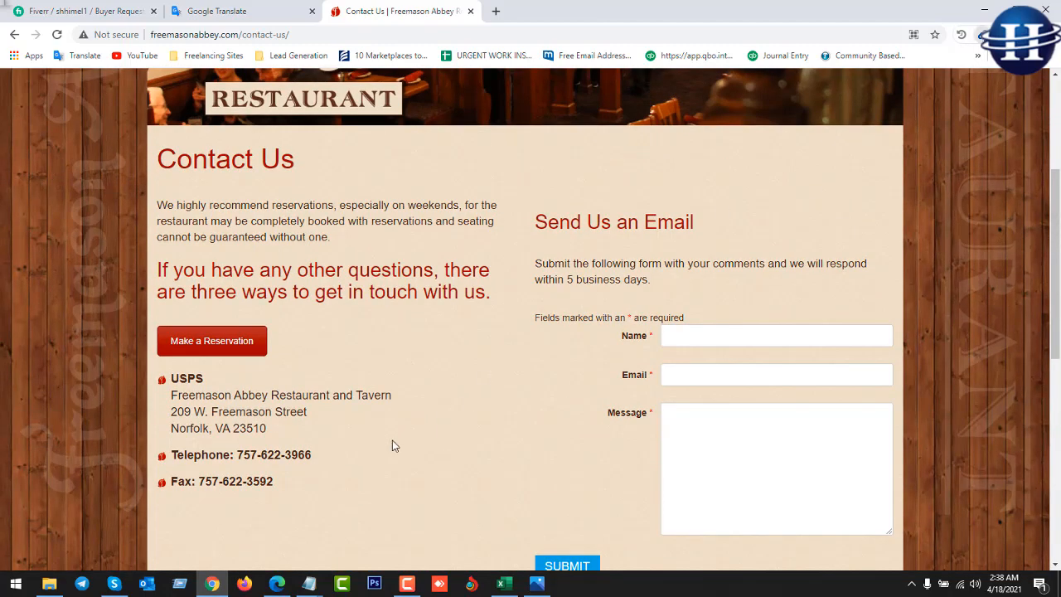
pyautogui.click(461, 424)
pyautogui.scroll(-4, 524, 393)
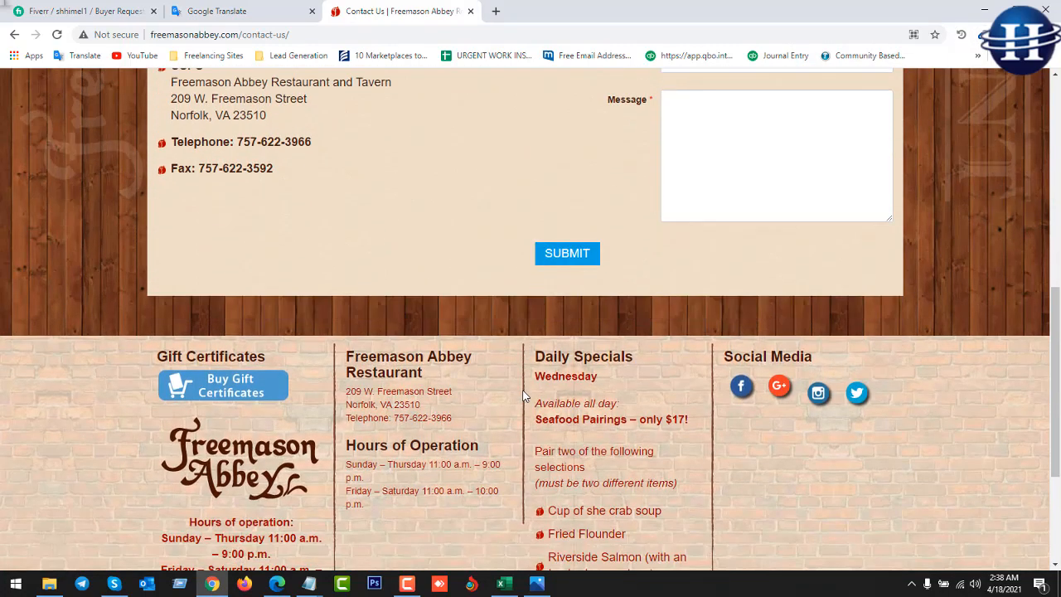
pyautogui.scroll(3, 523, 396)
pyautogui.scroll(4, 523, 396)
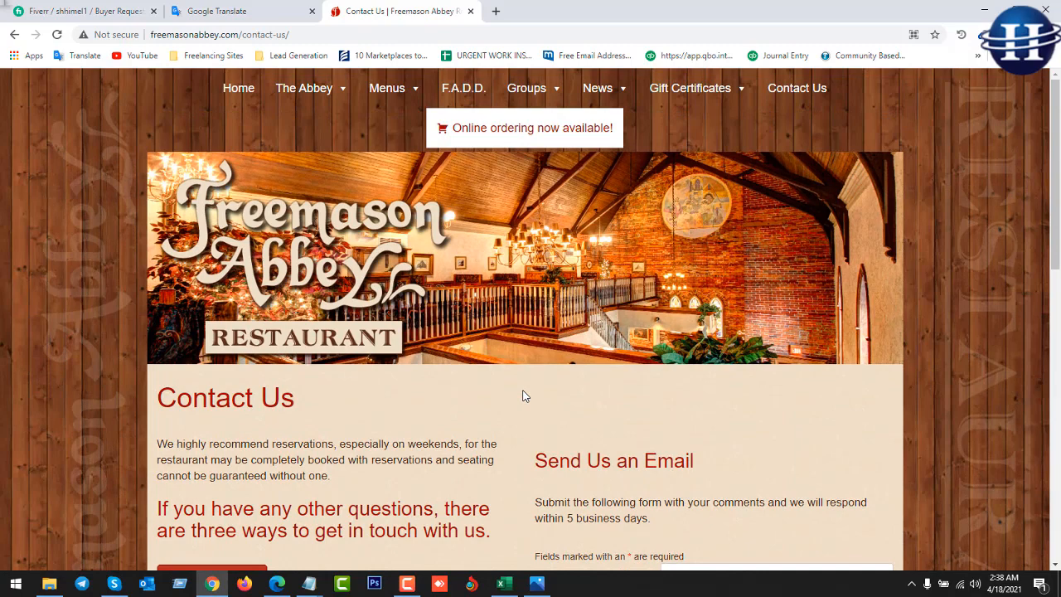
pyautogui.scroll(-10, 523, 396)
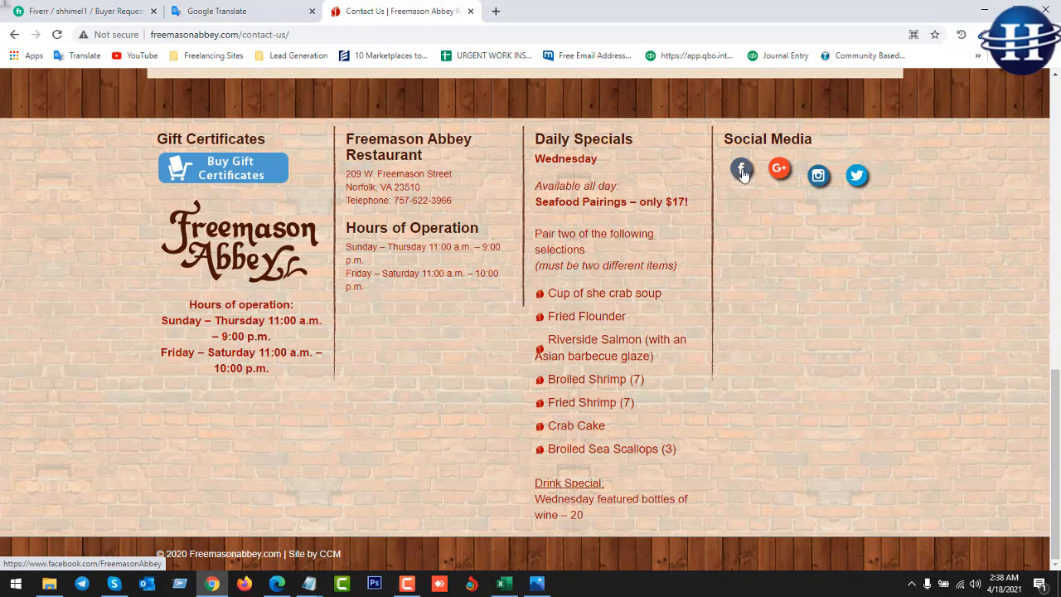
# Open the restaurant's Facebook About page and copy its info email using Email Extractor.
pyautogui.keyDown('ctrl'); pyautogui.click(742, 172); pyautogui.keyUp('ctrl')
pyautogui.click(557, 11)
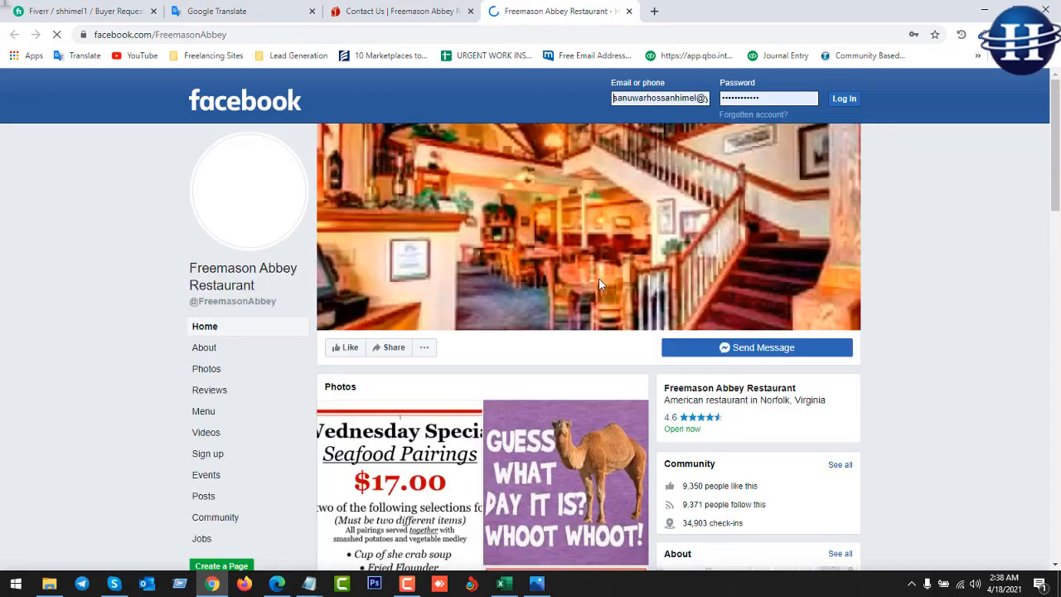
pyautogui.scroll(-2, 618, 396)
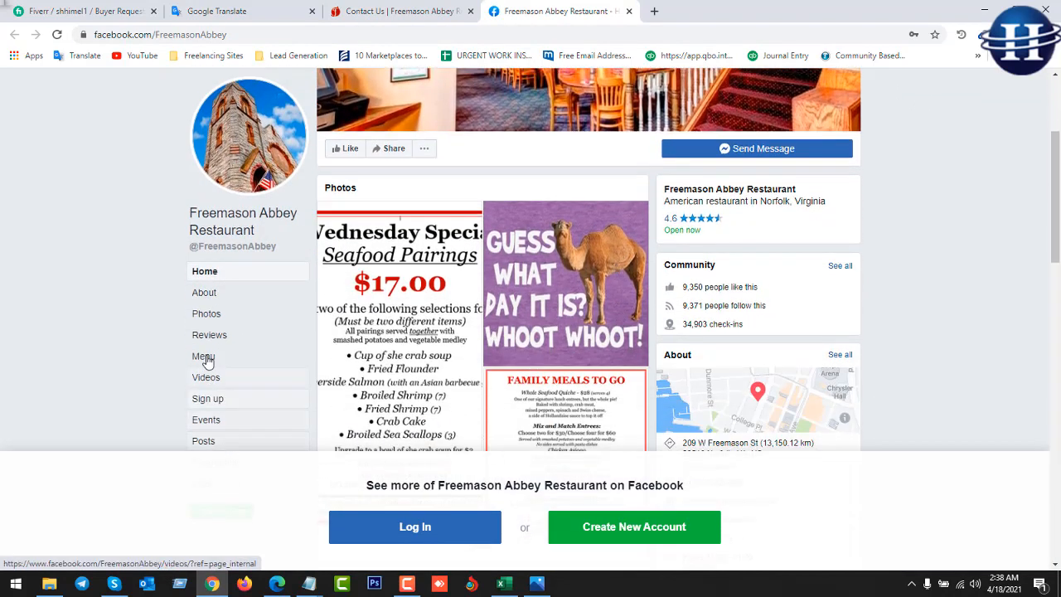
pyautogui.click(204, 295)
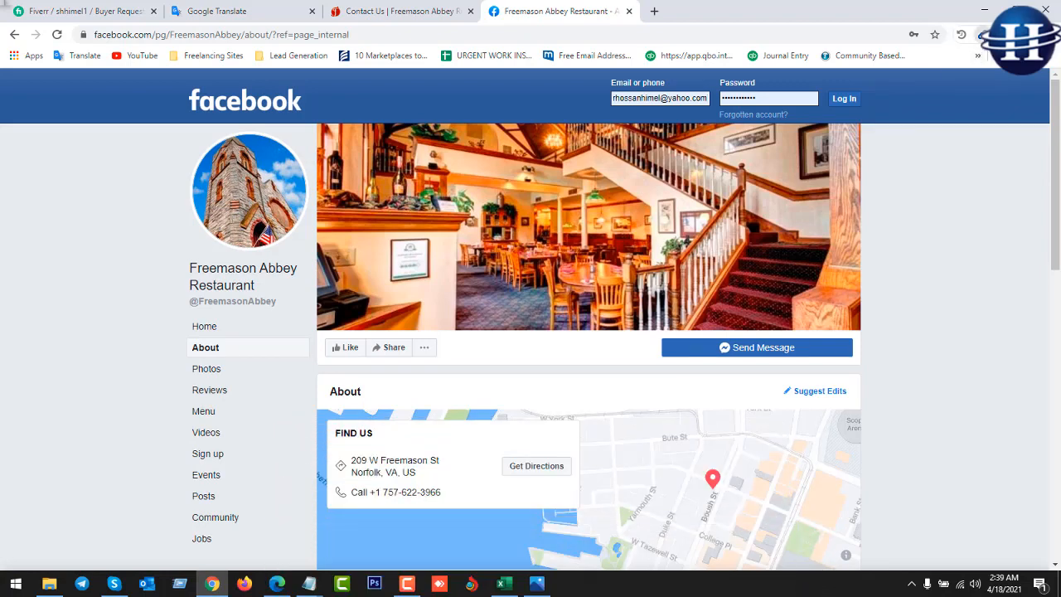
pyautogui.click(983, 34)
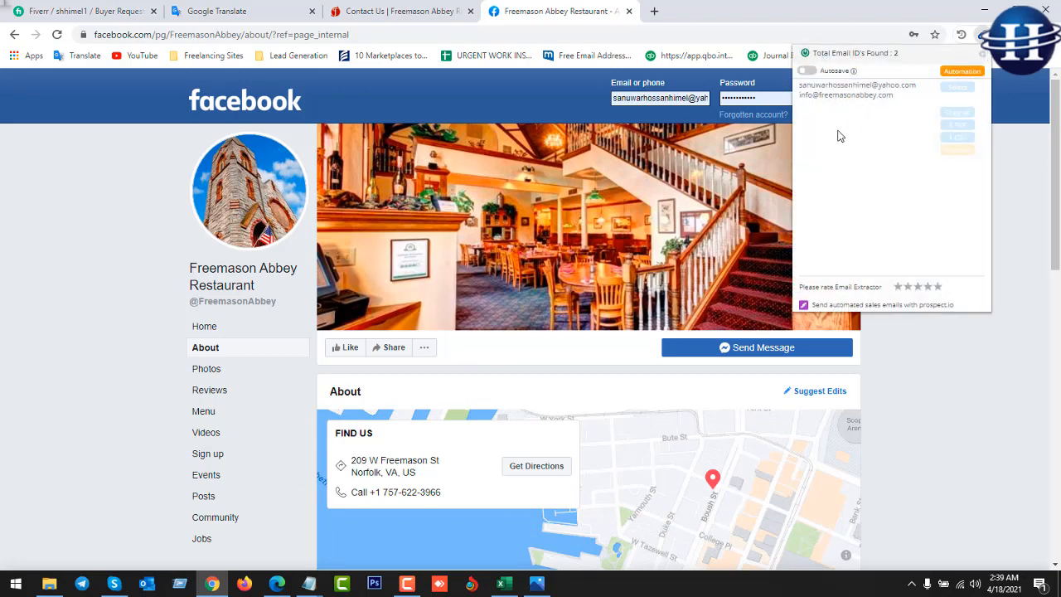
pyautogui.moveTo(912, 99); pyautogui.dragTo(793, 110)
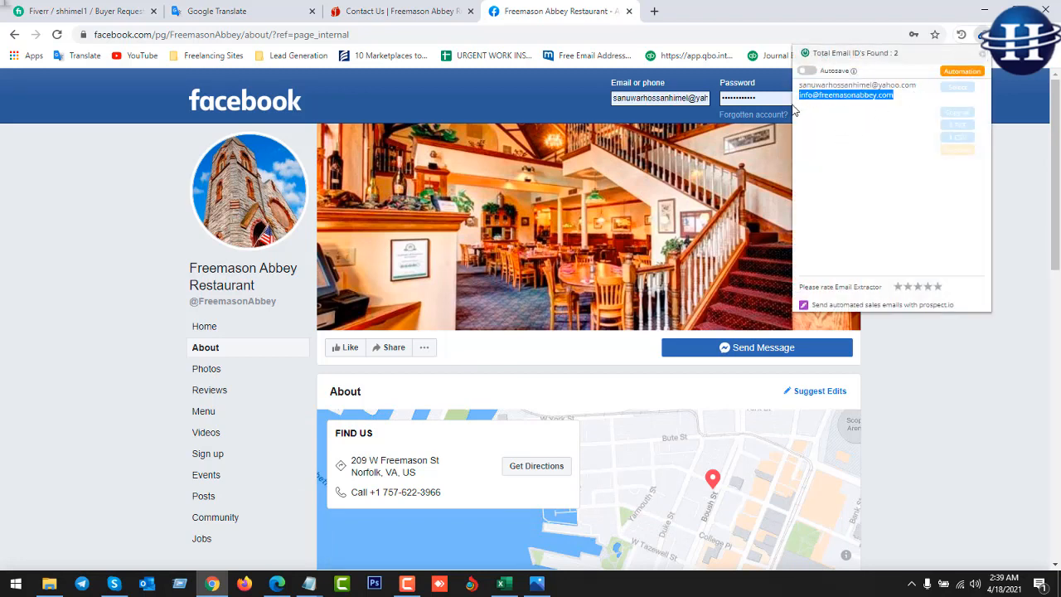
pyautogui.click(868, 114)
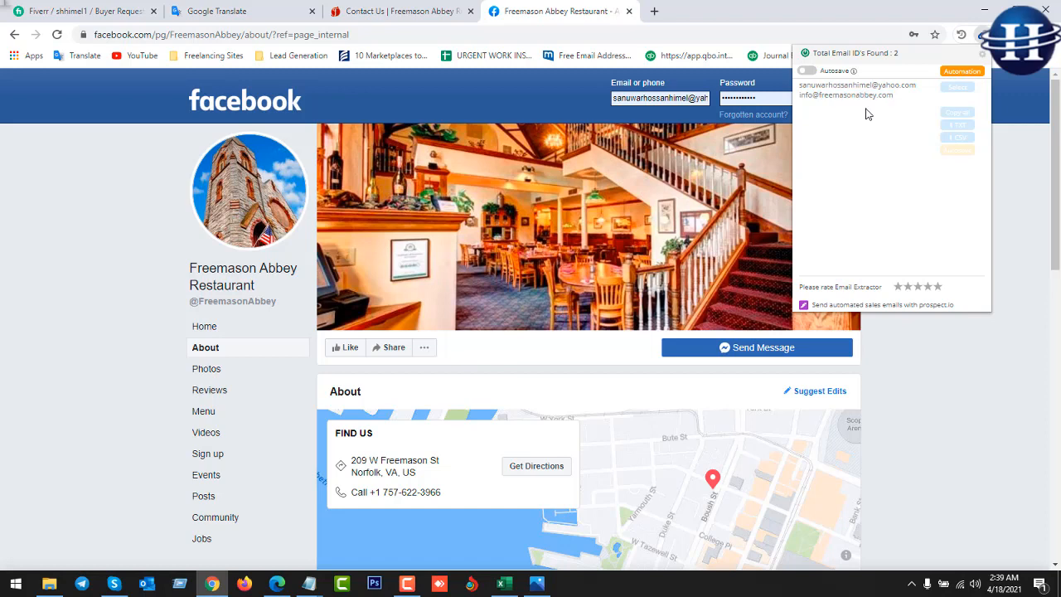
# Paste the email into the untitled Notepad note, select just the email line, and return to the Company Details workbook.
pyautogui.click(308, 583)
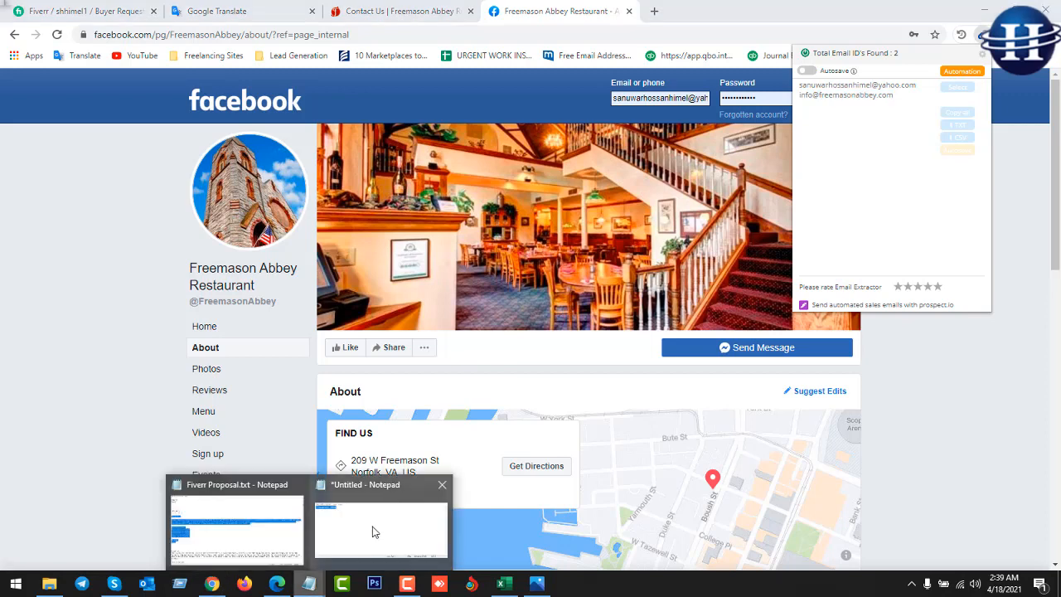
pyautogui.click(373, 531)
pyautogui.hotkey('ctrl', 'v')
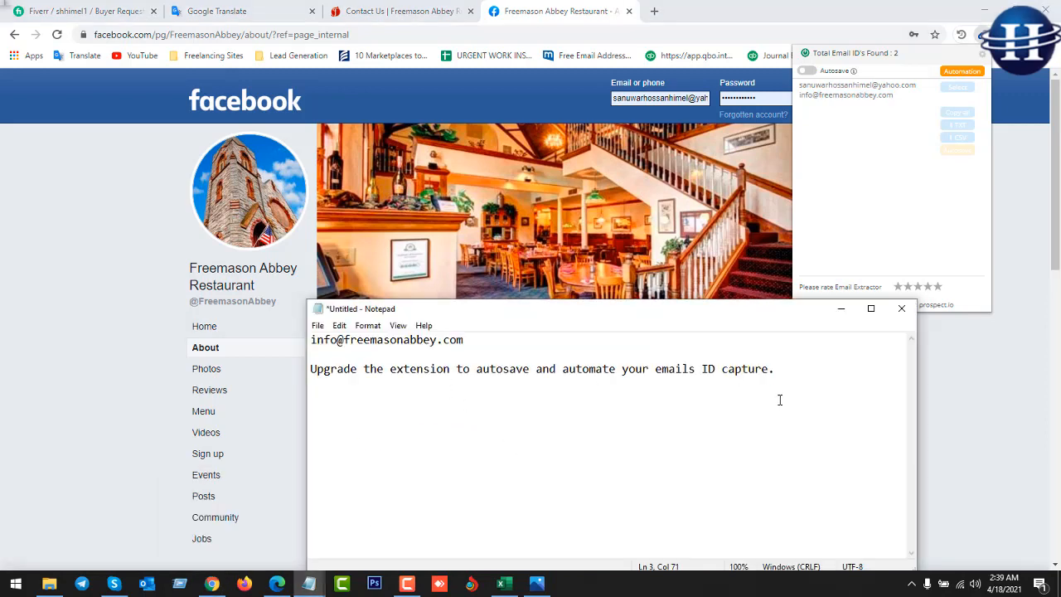
pyautogui.moveTo(804, 371); pyautogui.dragTo(306, 346)
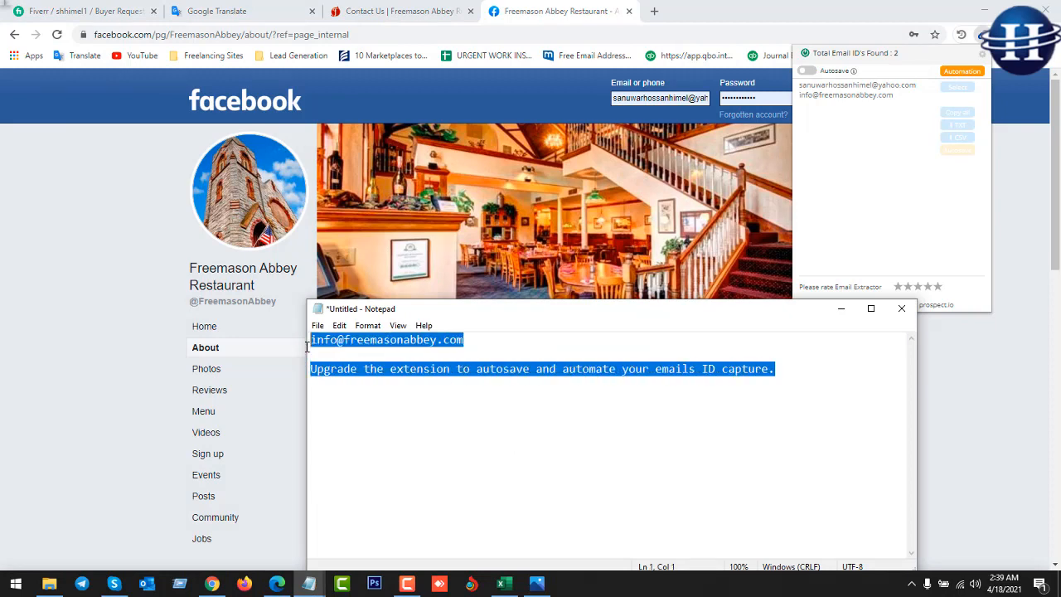
pyautogui.click(315, 351)
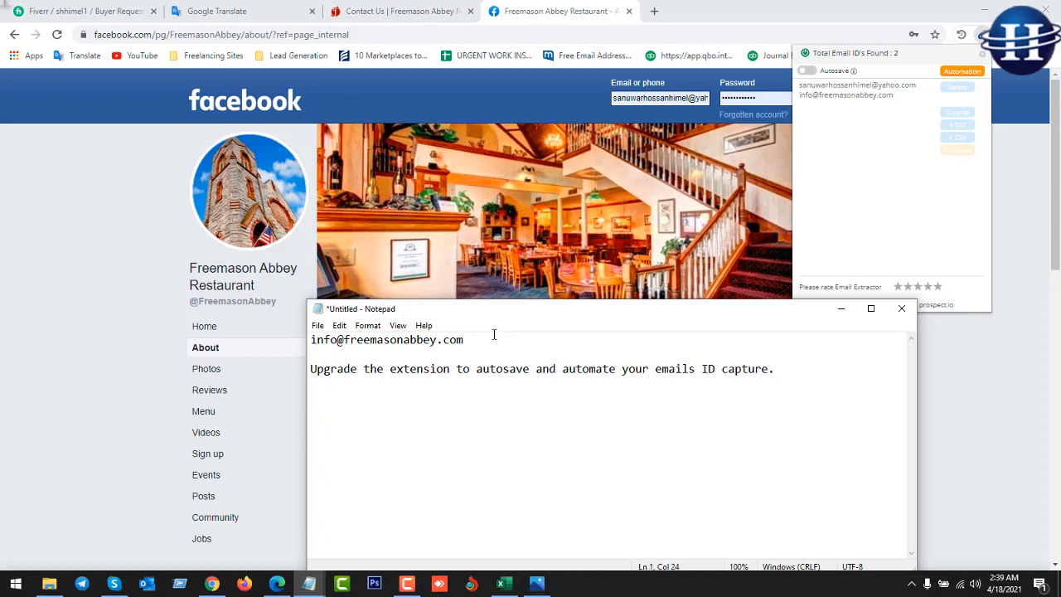
pyautogui.moveTo(466, 340); pyautogui.dragTo(301, 345)
pyautogui.hotkey('ctrl', 'c')
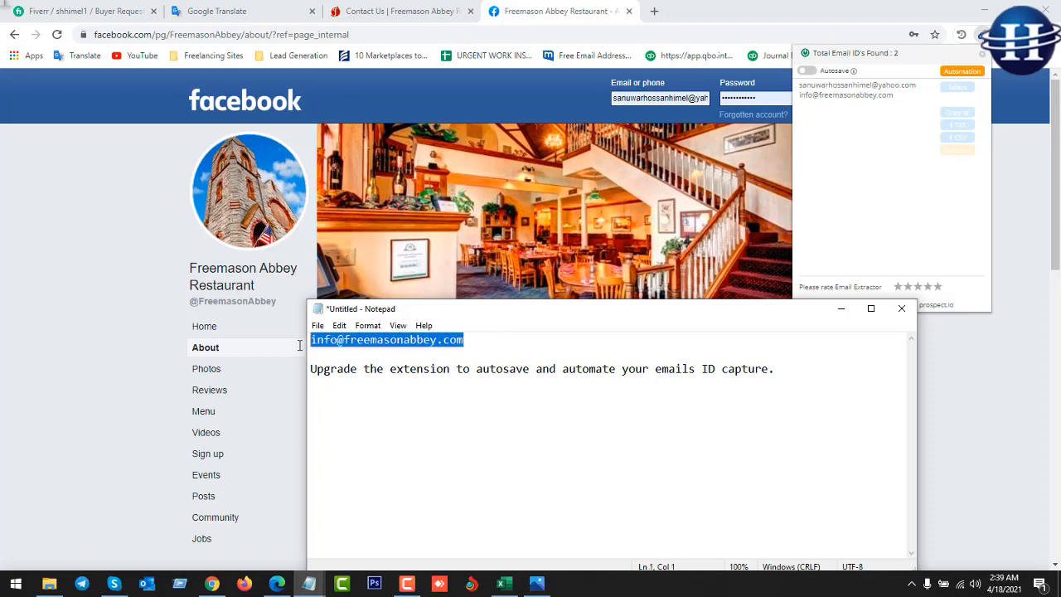
pyautogui.click(212, 583)
pyautogui.click(502, 584)
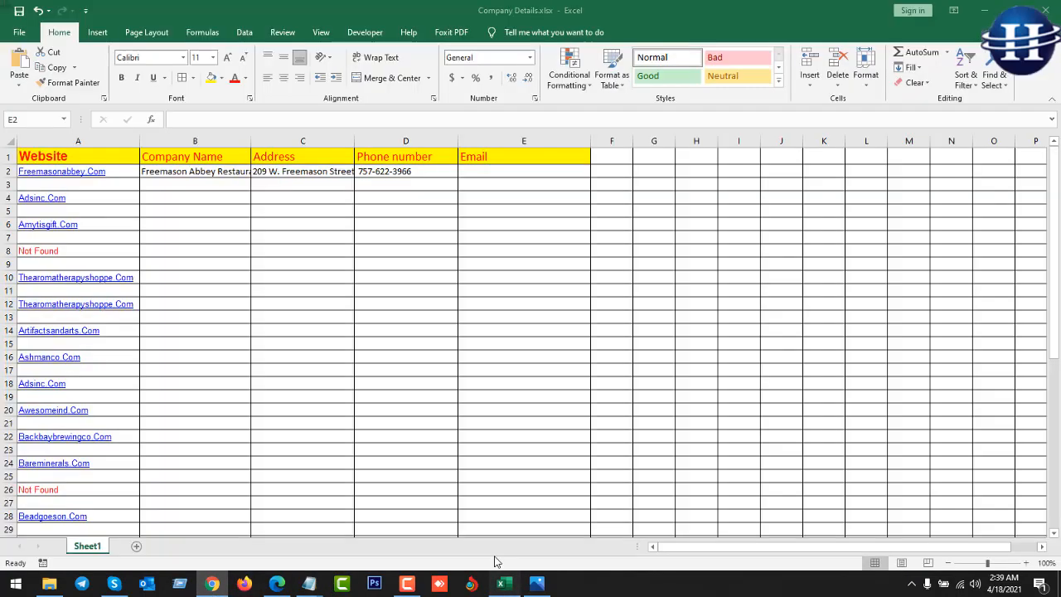
# Paste the restaurant's info email into cell E2 for Freemasonabbey.Com.
pyautogui.doubleClick(496, 170)
pyautogui.hotkey('ctrl', 'v')
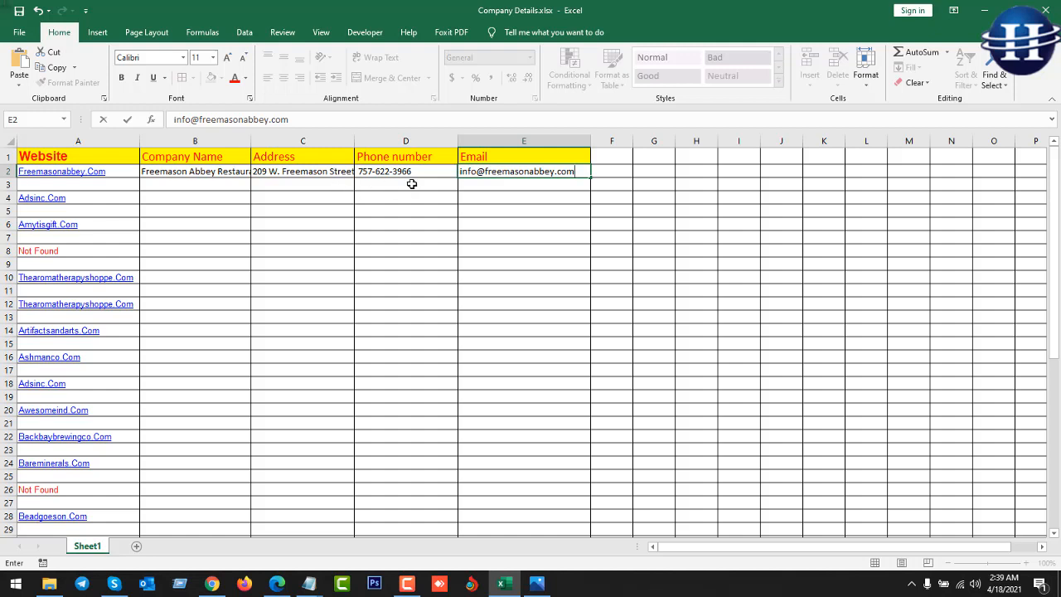
pyautogui.click(412, 183)
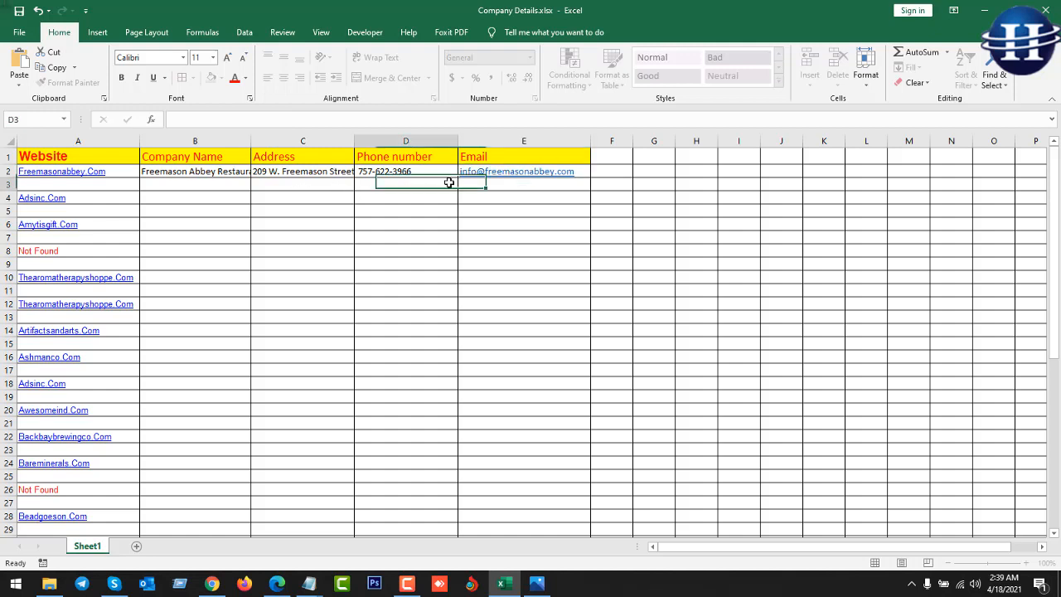
pyautogui.click(327, 185)
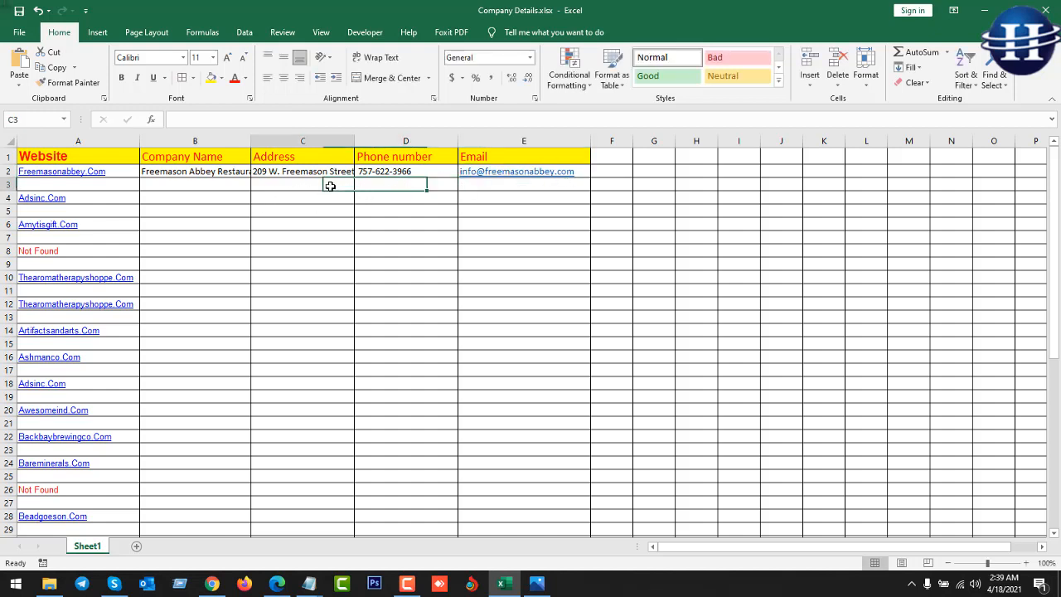
# Copy the next website address, Adsinc.Com, from cell A4.
pyautogui.click(96, 197)
pyautogui.hotkey('ctrl', 'c')
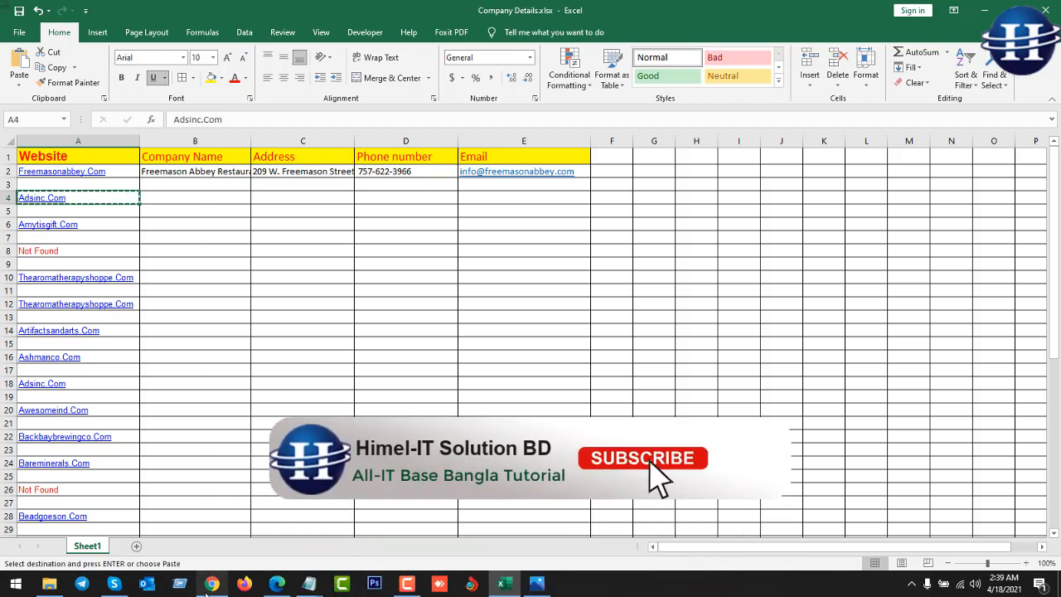
pyautogui.click(211, 583)
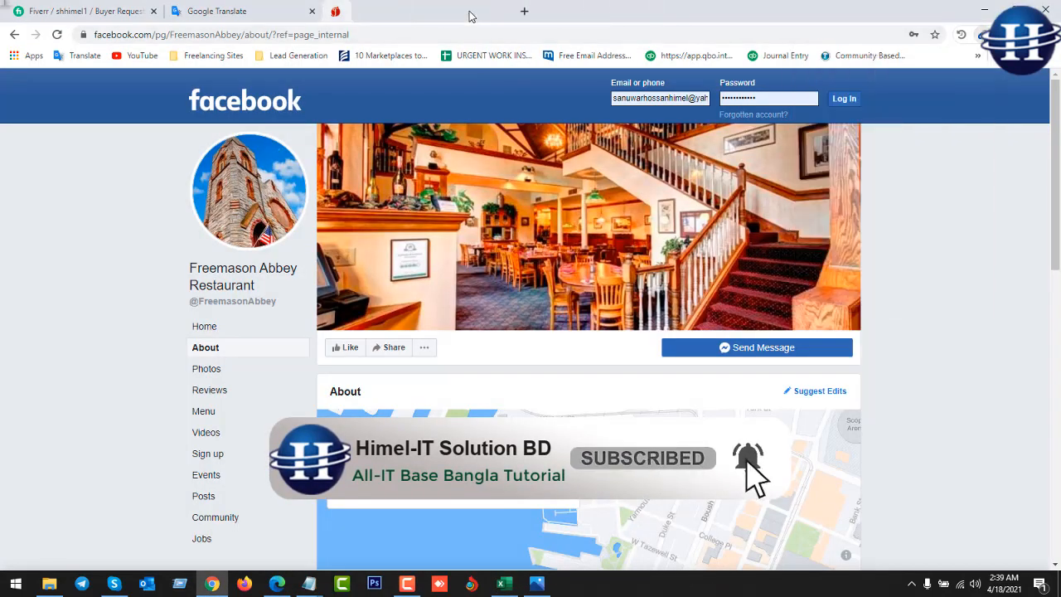
# Close the Facebook tab and load adsinc.com in a new tab.
pyautogui.click(469, 12)
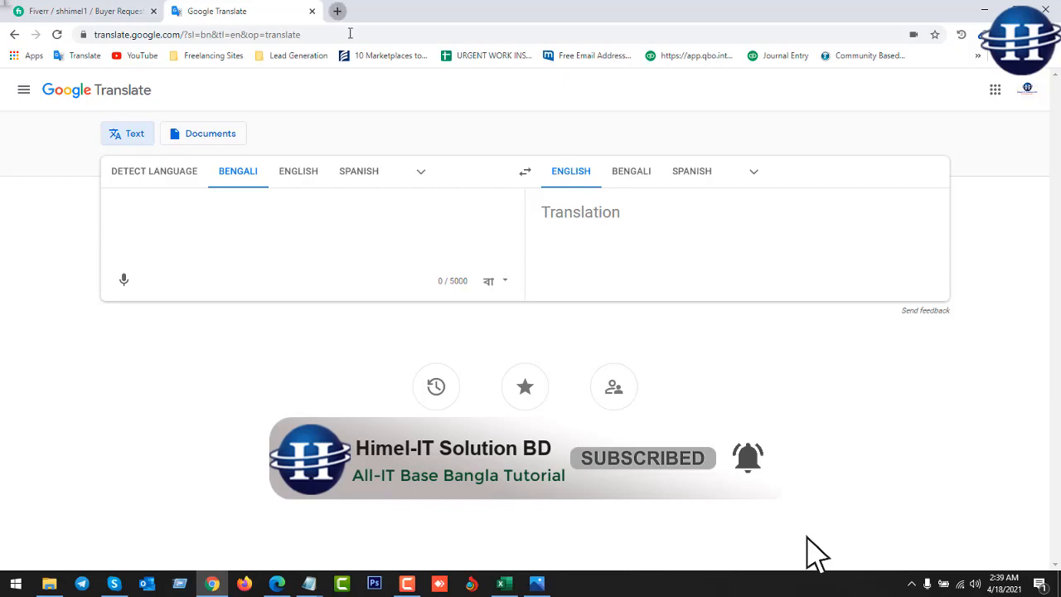
pyautogui.hotkey('ctrl', 't')
pyautogui.rightClick(351, 33)
pyautogui.click(403, 138)
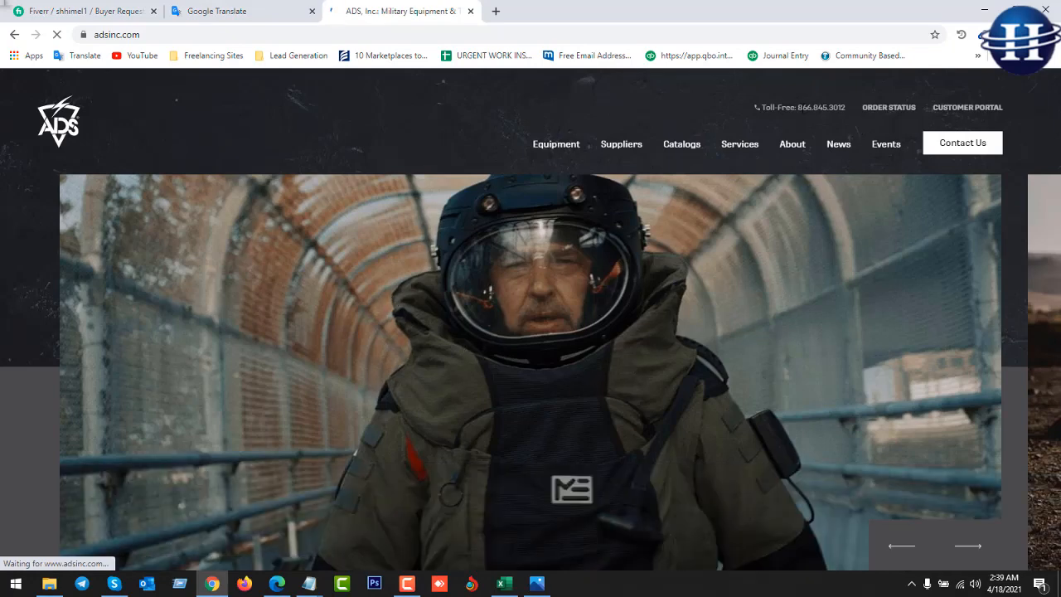
pyautogui.moveTo(795, 107); pyautogui.dragTo(847, 105)
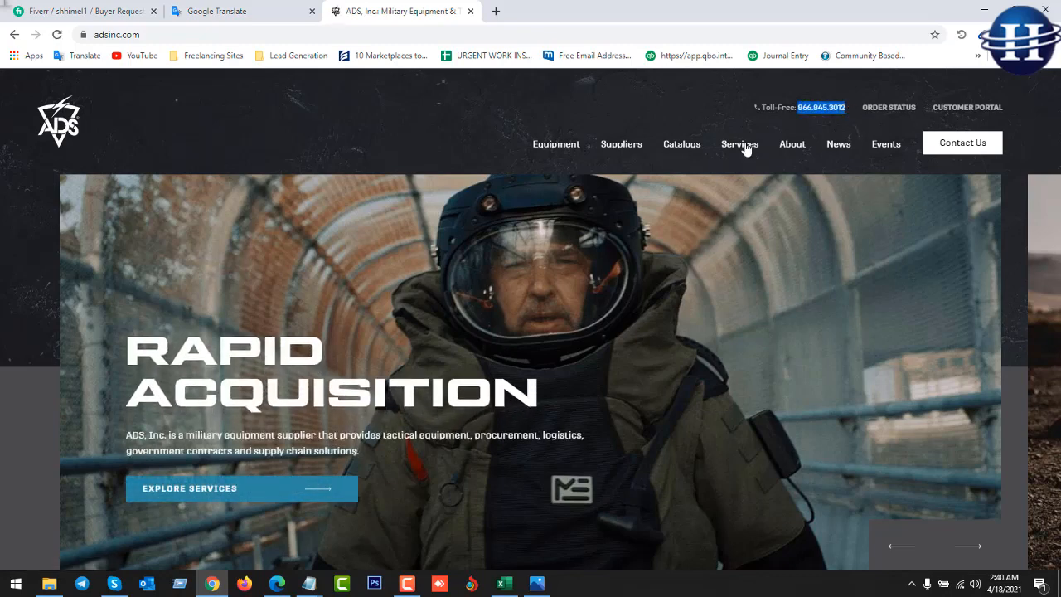
pyautogui.click(431, 129)
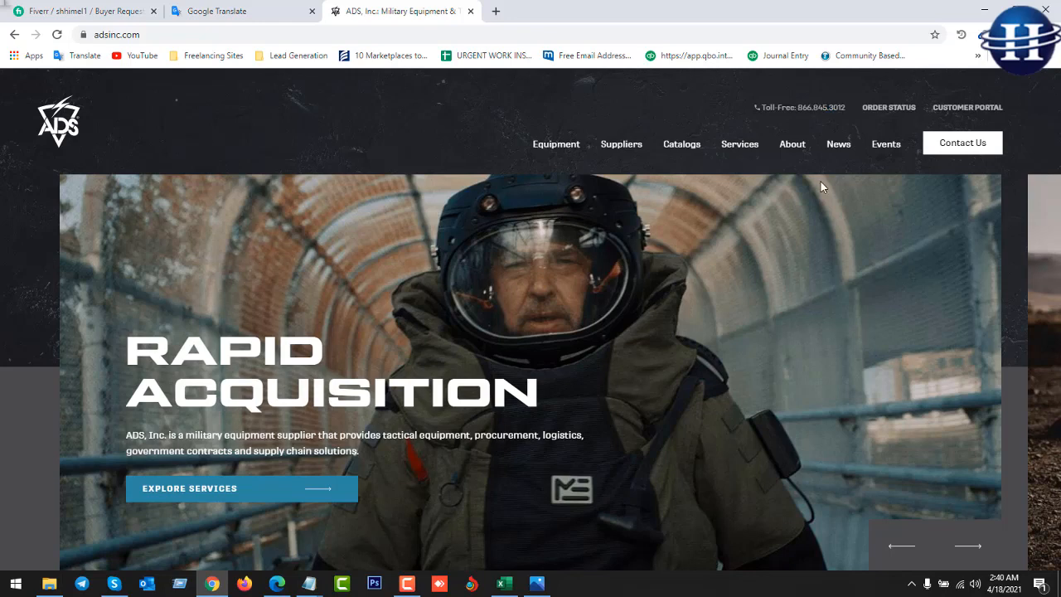
# On adsinc.com's Contact Us page, select the company name ADS, INC. in the footer.
pyautogui.click(955, 147)
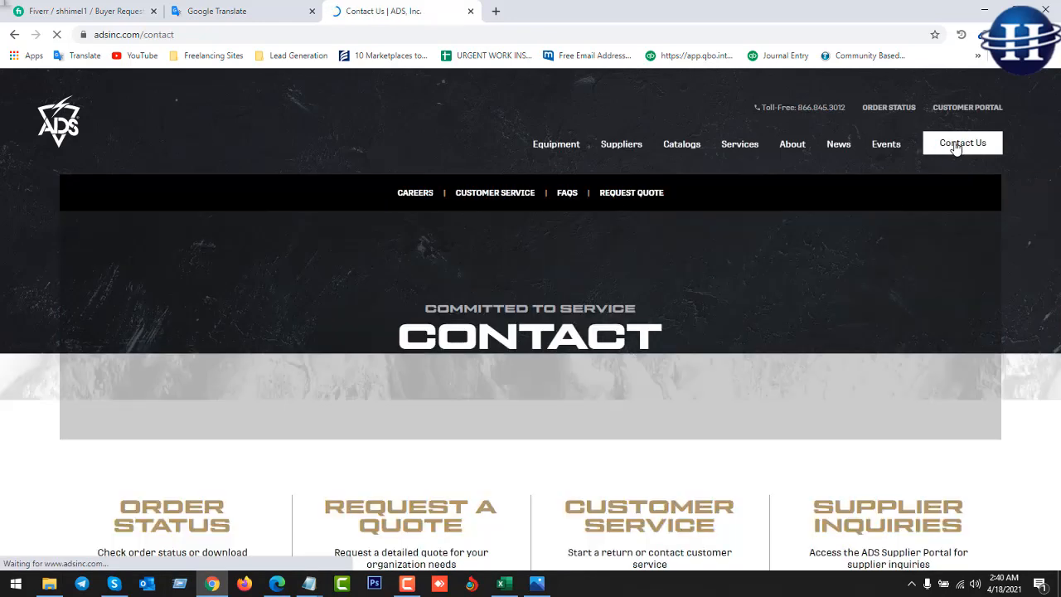
pyautogui.scroll(-11, 742, 391)
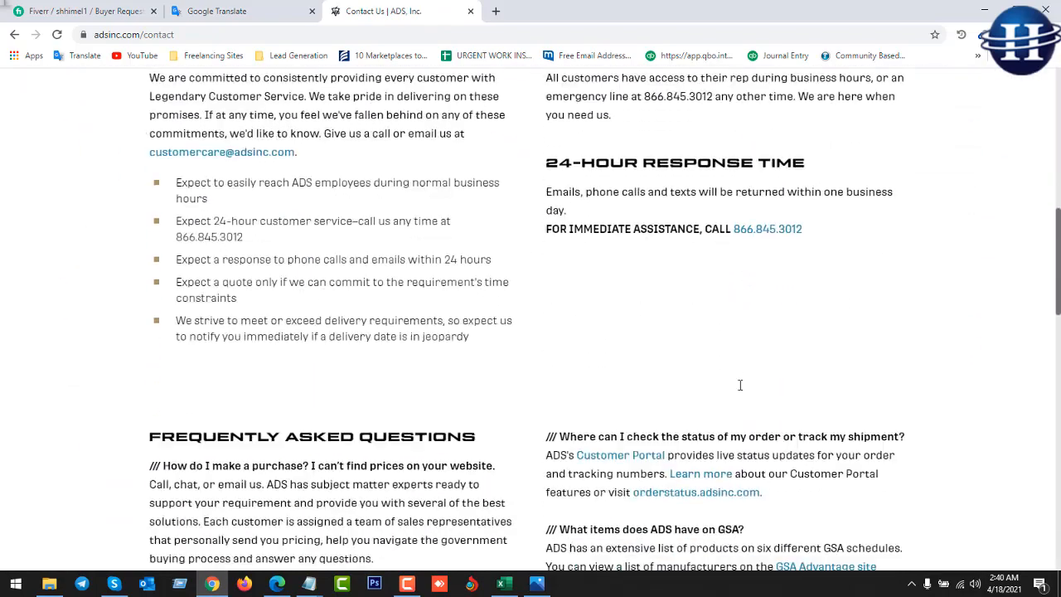
pyautogui.scroll(-10, 740, 385)
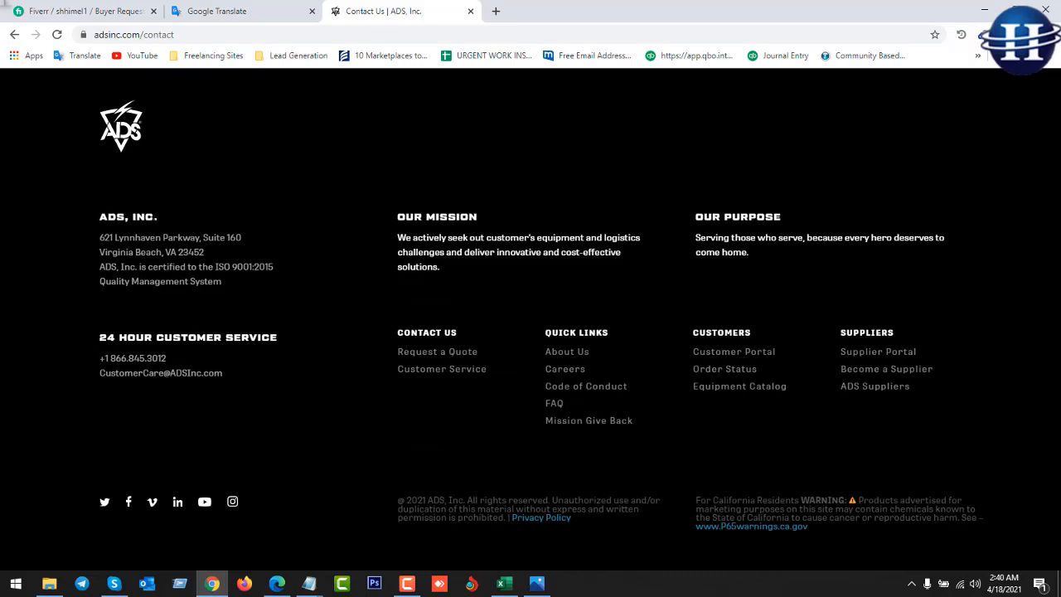
pyautogui.moveTo(158, 217); pyautogui.dragTo(87, 217)
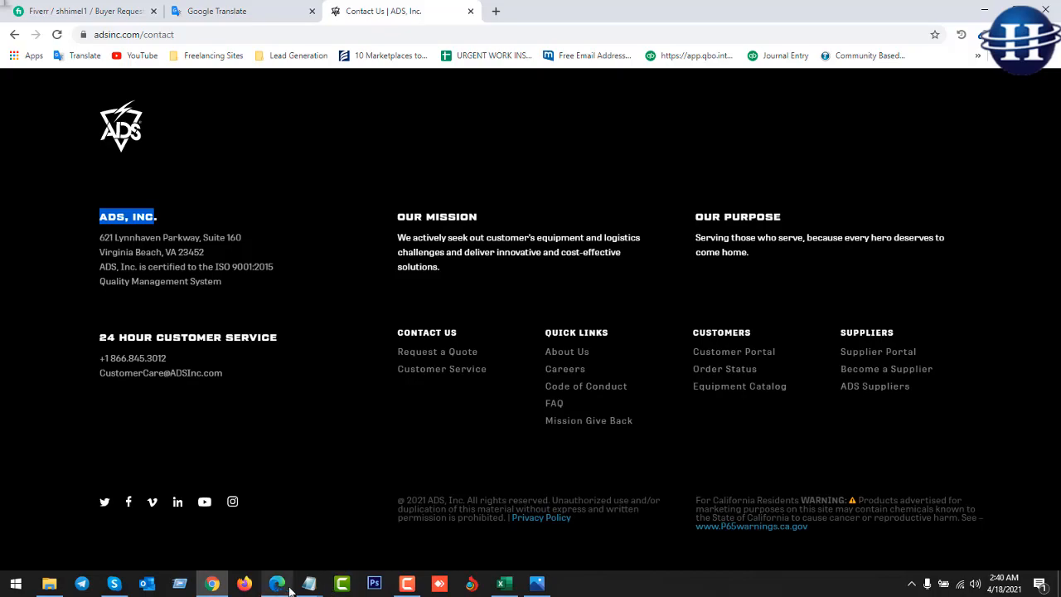
pyautogui.click(502, 583)
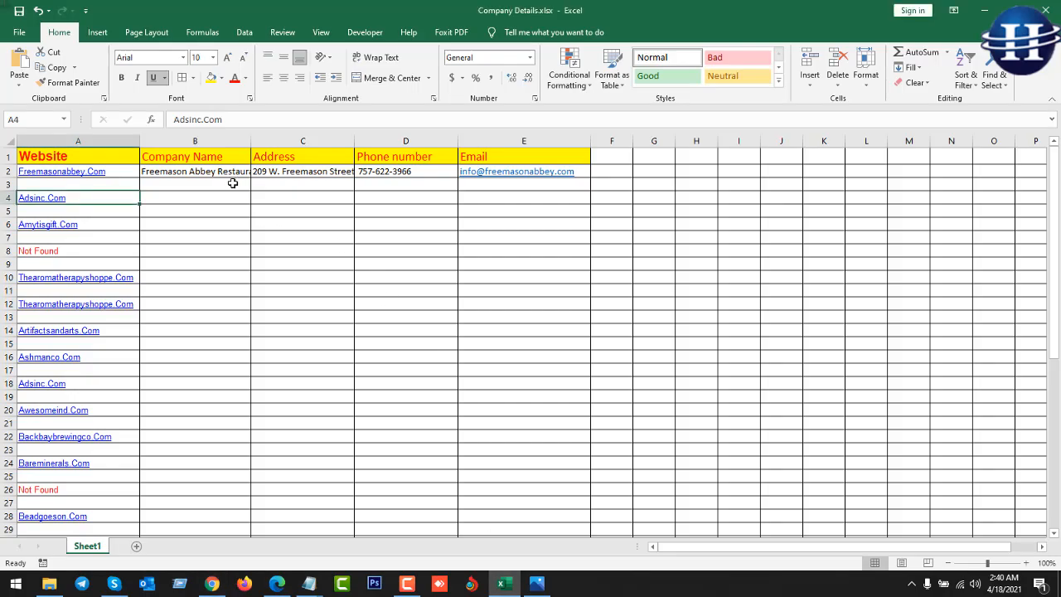
# Enter ADS, INC in B4 and paste its street address into C4 on a single line.
pyautogui.click(221, 201)
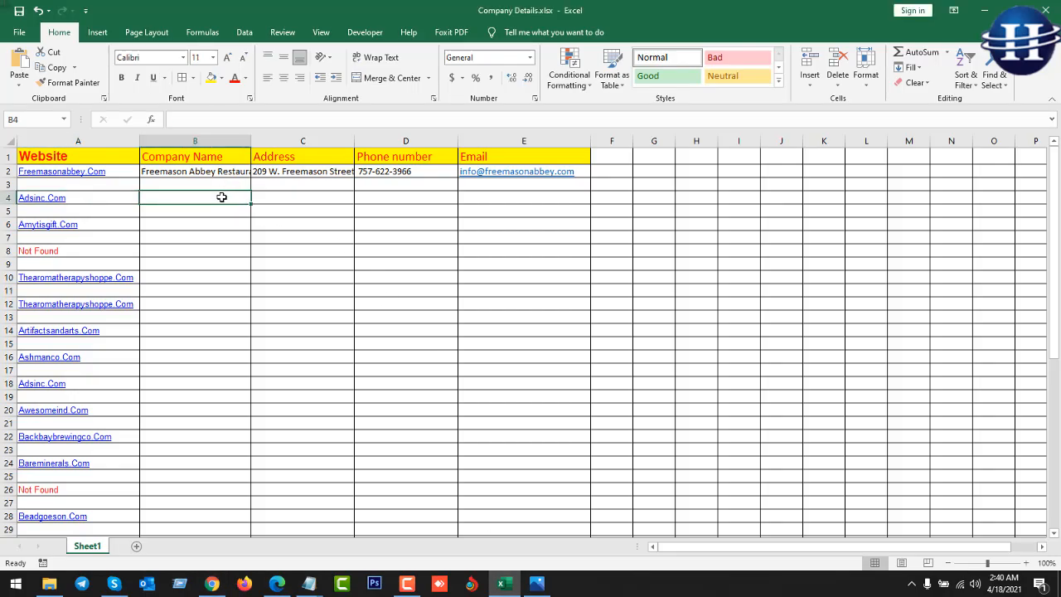
pyautogui.write('ADS, INC')
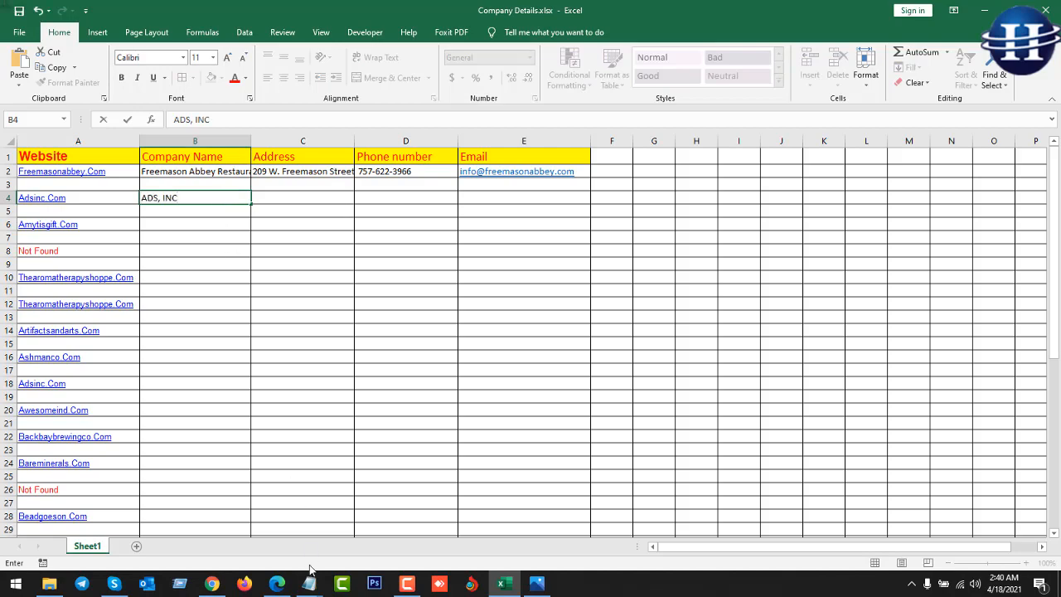
pyautogui.click(212, 584)
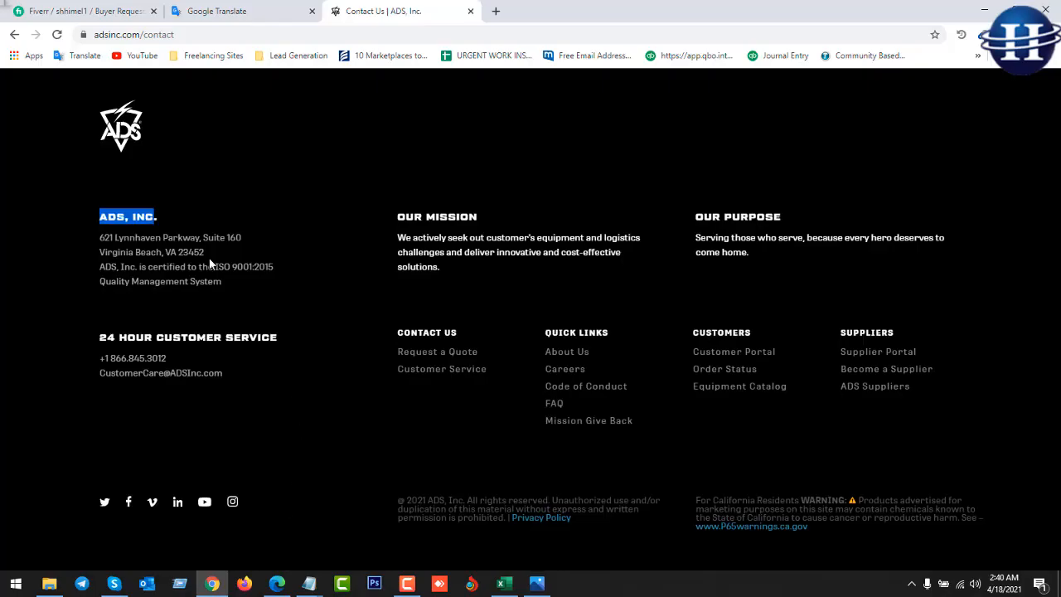
pyautogui.moveTo(210, 258); pyautogui.dragTo(106, 238)
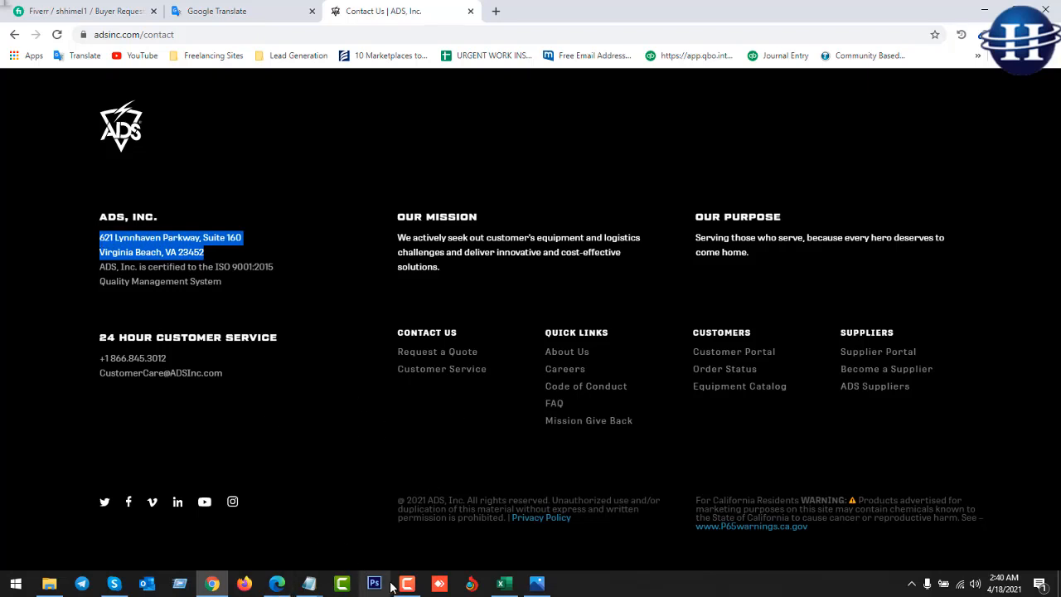
pyautogui.click(504, 584)
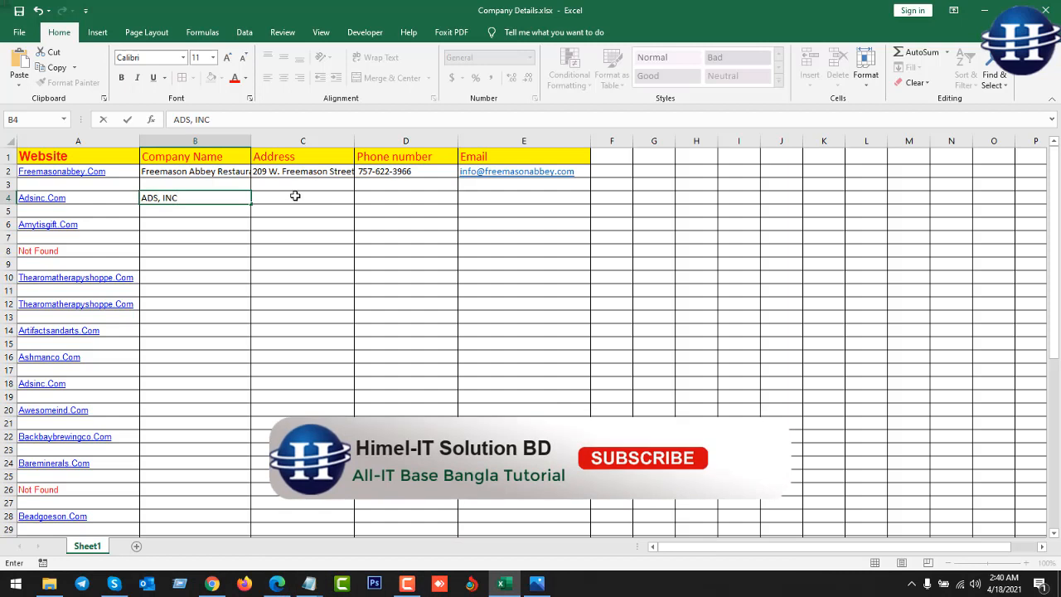
pyautogui.doubleClick(296, 197)
pyautogui.write('621 Lynnhaven Parkway, Suite 160 Virginia Beach, VA 23452')
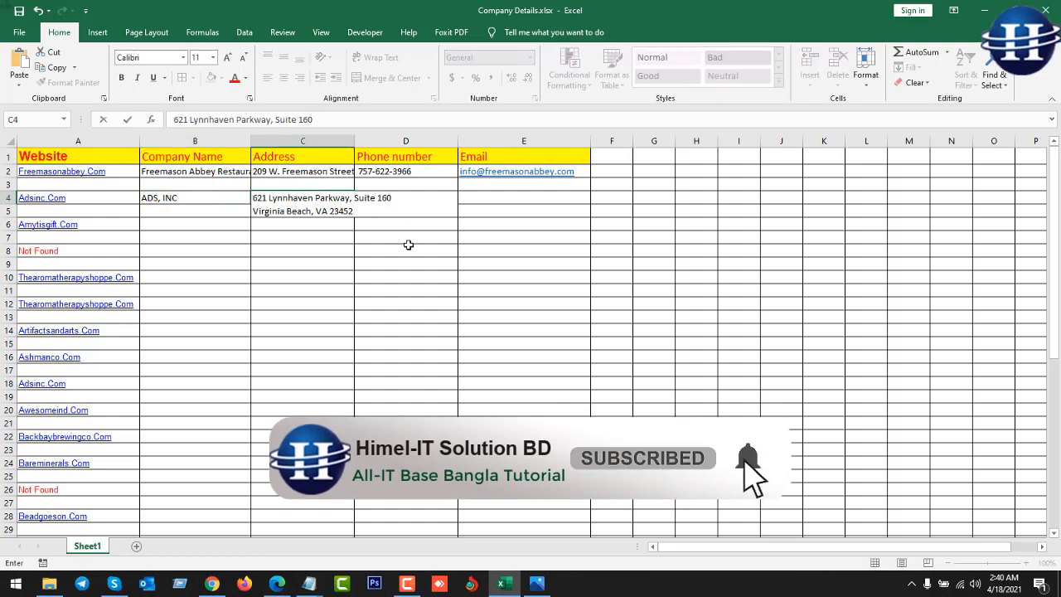
pyautogui.moveTo(407, 249); pyautogui.dragTo(407, 246)
pyautogui.click(324, 214)
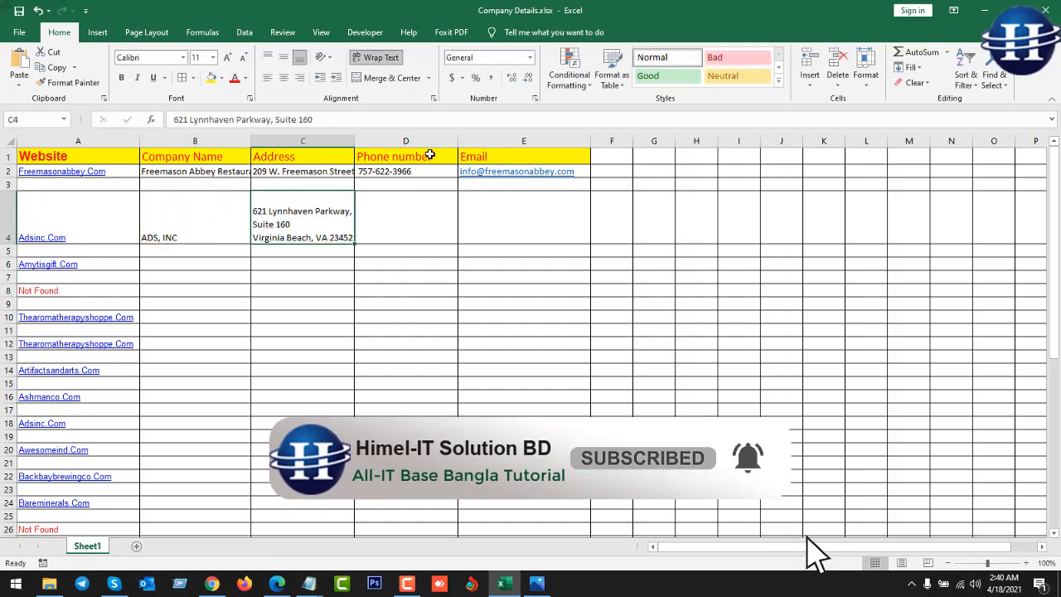
pyautogui.click(380, 58)
# Copy the company's phone number from the contact page into cell D4.
pyautogui.click(407, 199)
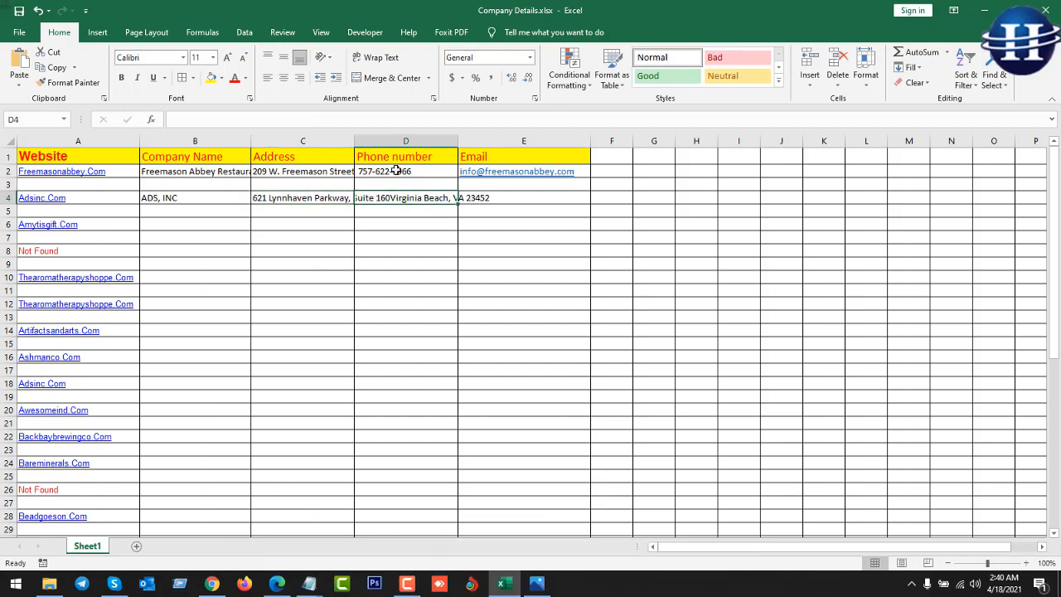
pyautogui.click(212, 583)
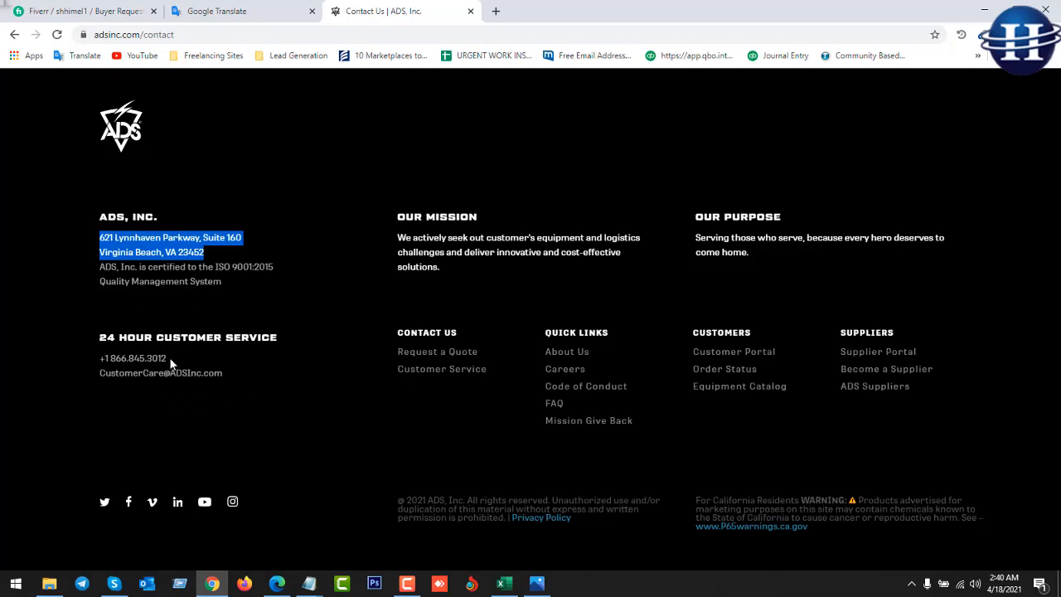
pyautogui.moveTo(167, 359); pyautogui.dragTo(110, 358)
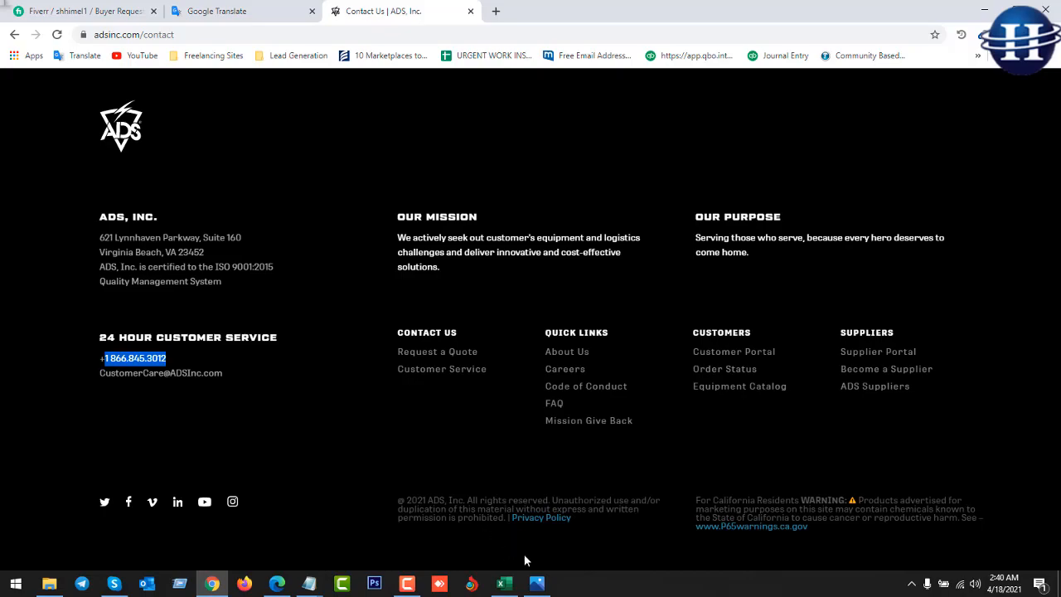
pyautogui.click(503, 584)
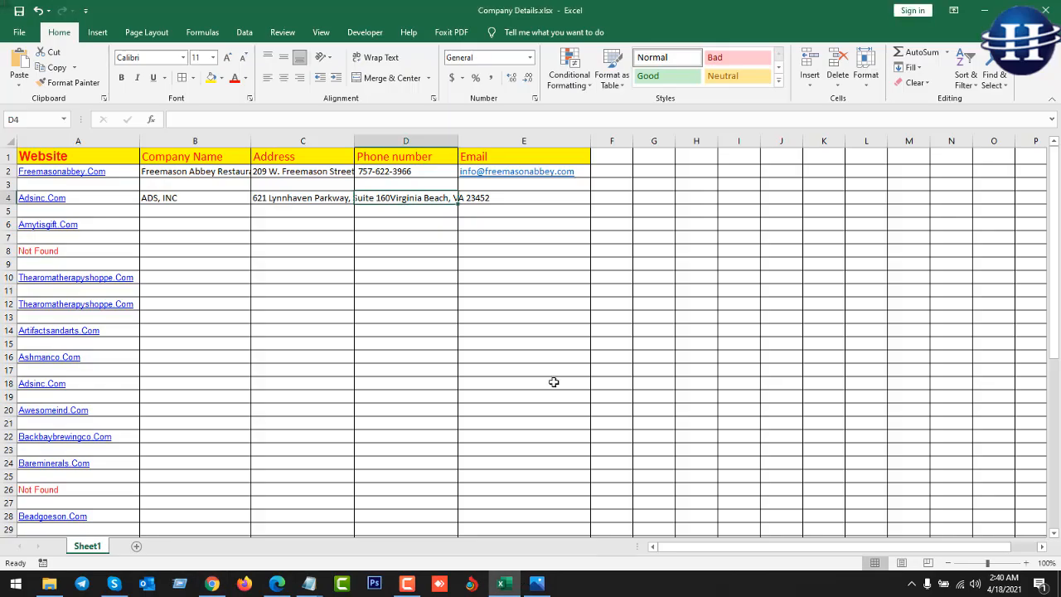
pyautogui.doubleClick(432, 199)
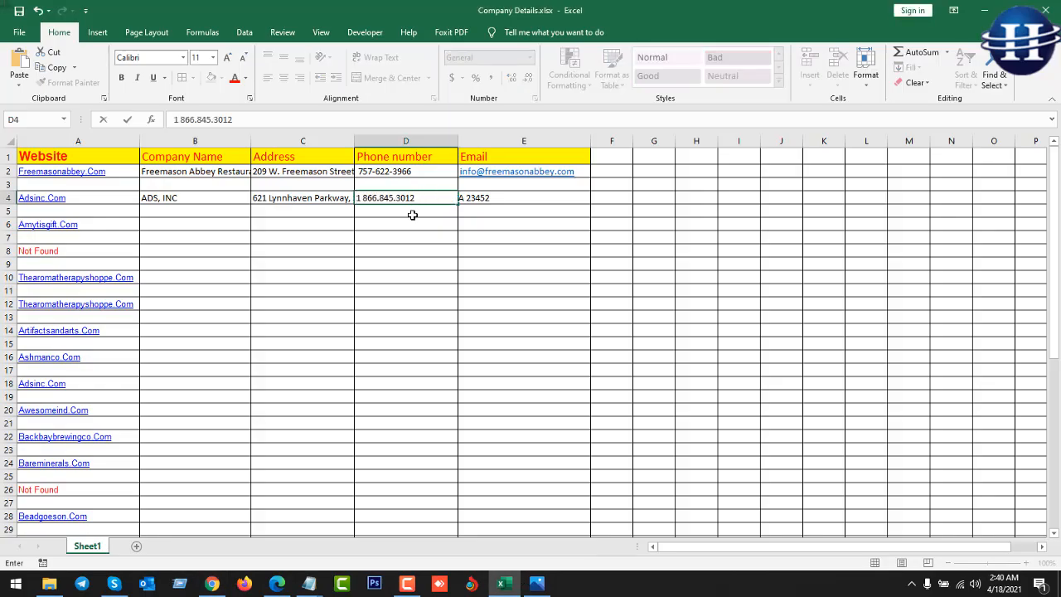
pyautogui.press('Return')
pyautogui.click(214, 585)
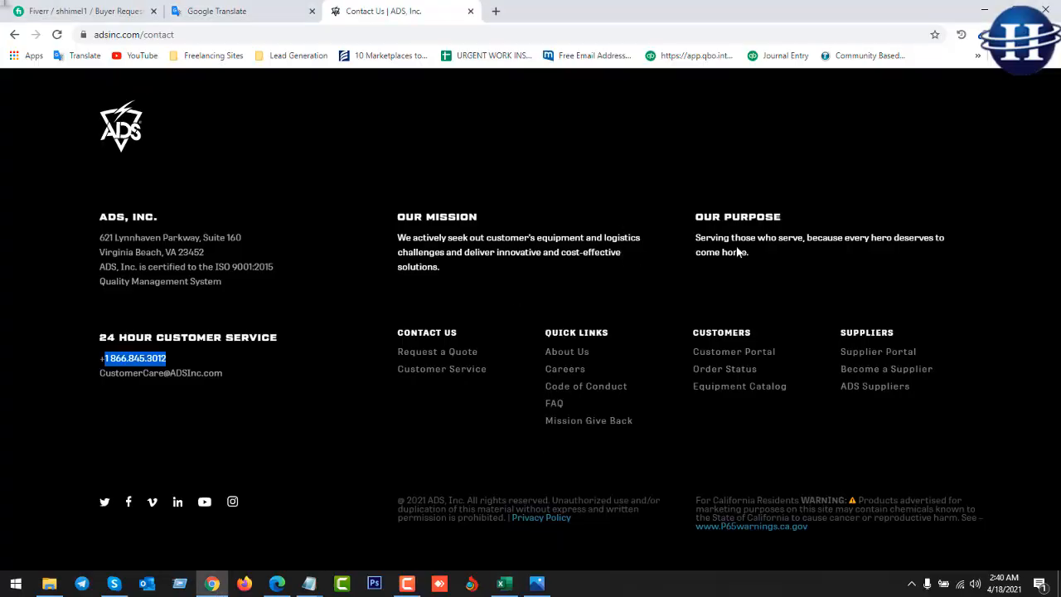
# Copy ADS's customer-care email via Email Extractor, paste it into the Notepad note, and reselect it.
pyautogui.scroll(6, 559, 351)
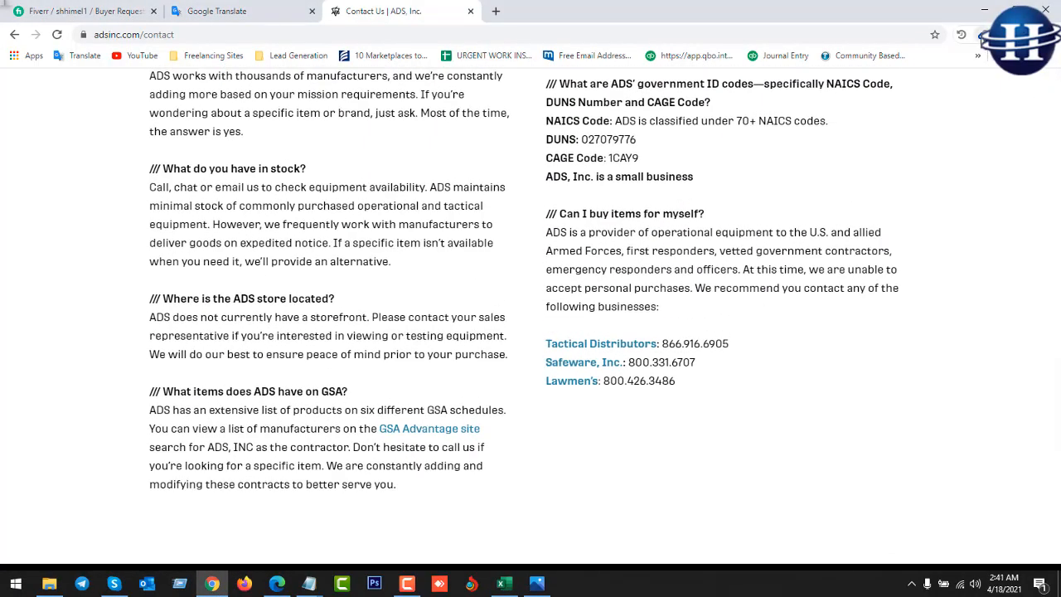
pyautogui.click(983, 34)
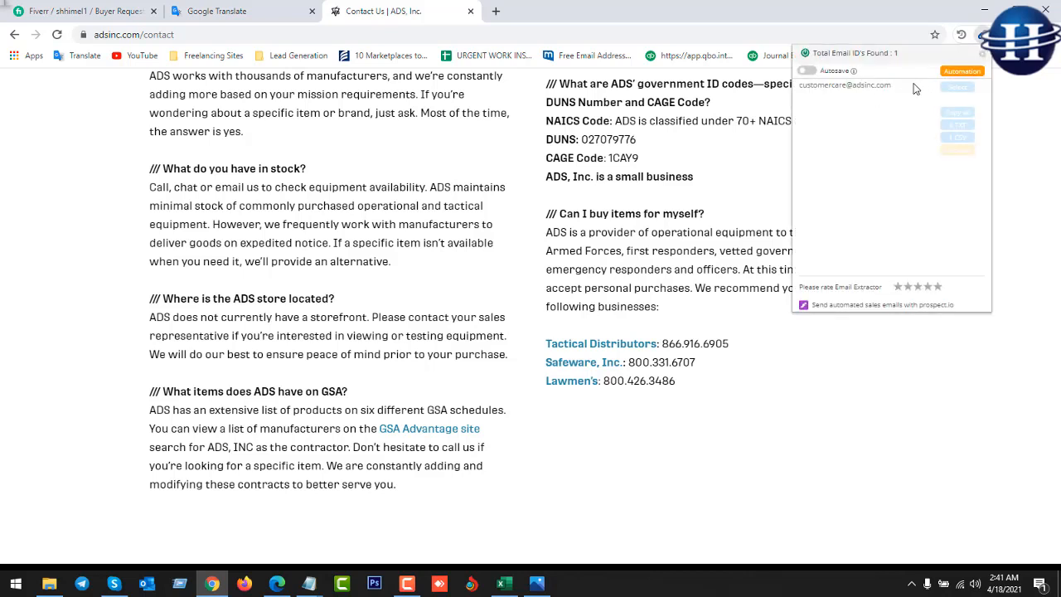
pyautogui.moveTo(894, 85); pyautogui.dragTo(789, 93)
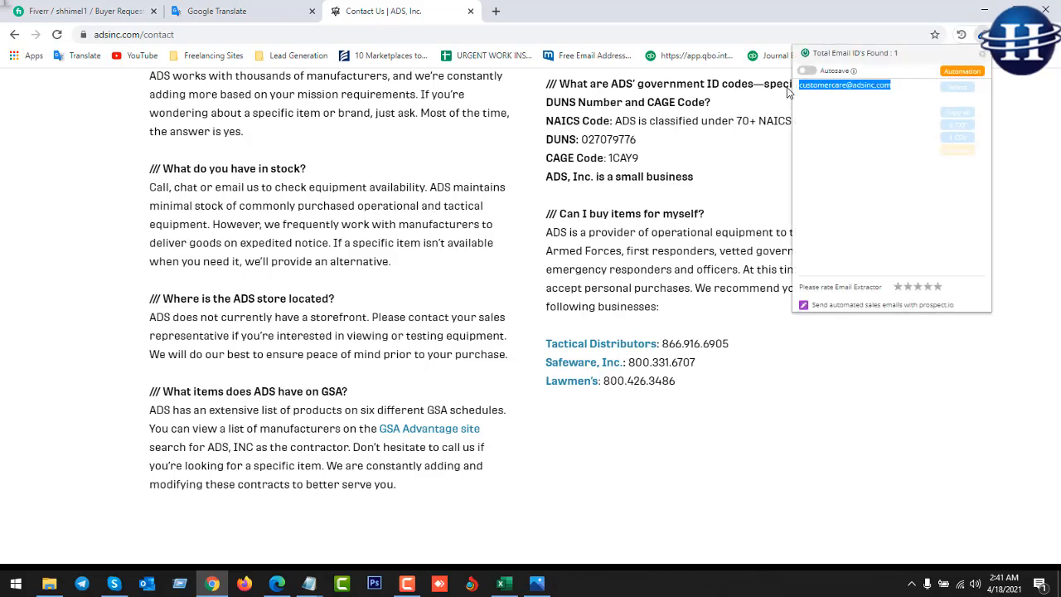
pyautogui.click(865, 97)
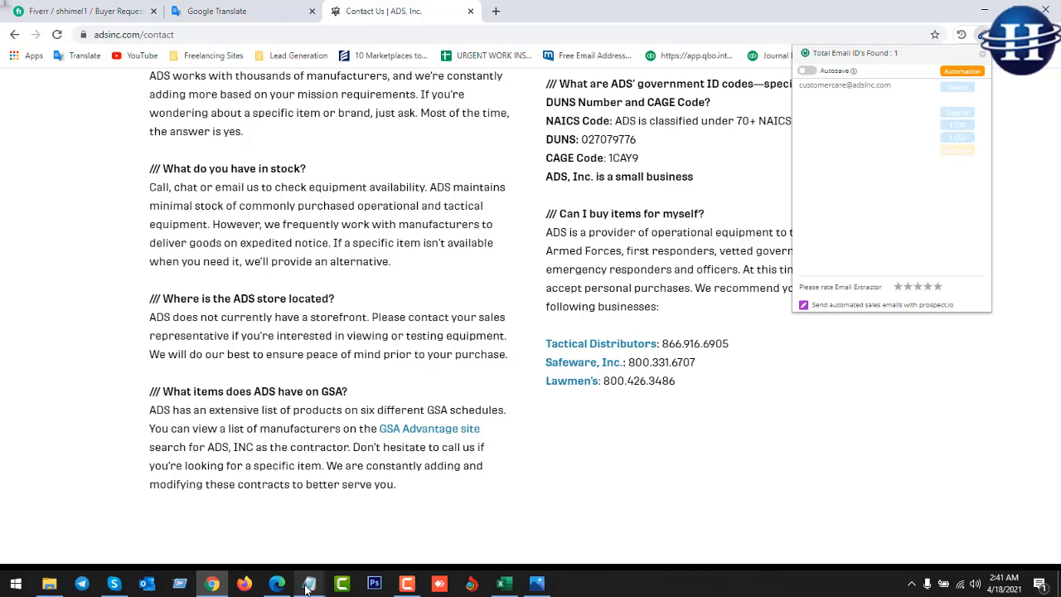
pyautogui.moveTo(309, 583)
pyautogui.click(358, 536)
pyautogui.hotkey('ctrl', 'v')
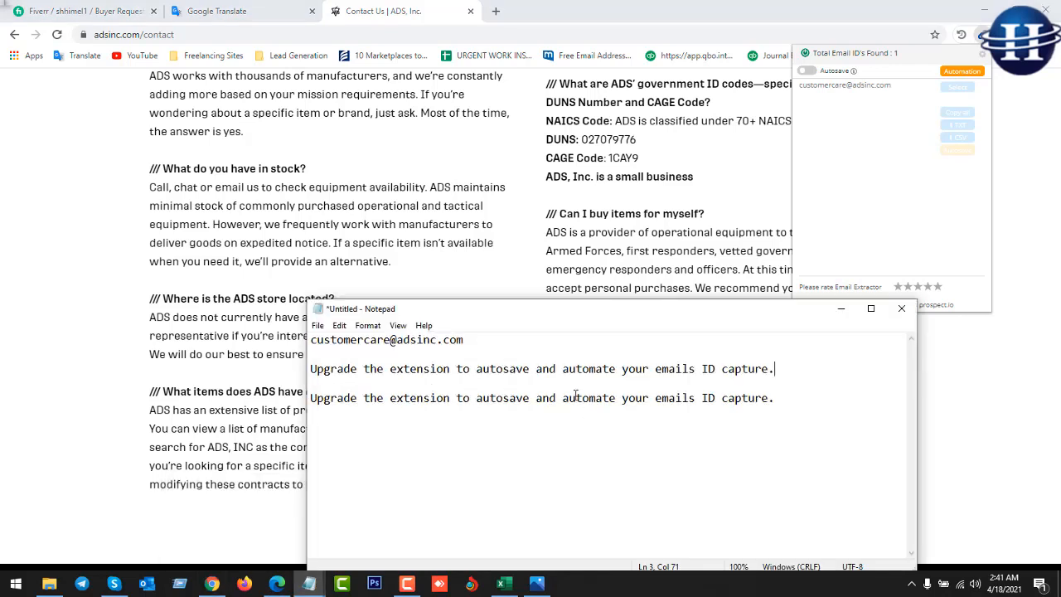
pyautogui.moveTo(463, 340); pyautogui.dragTo(287, 342)
pyautogui.hotkey('ctrl', 'c')
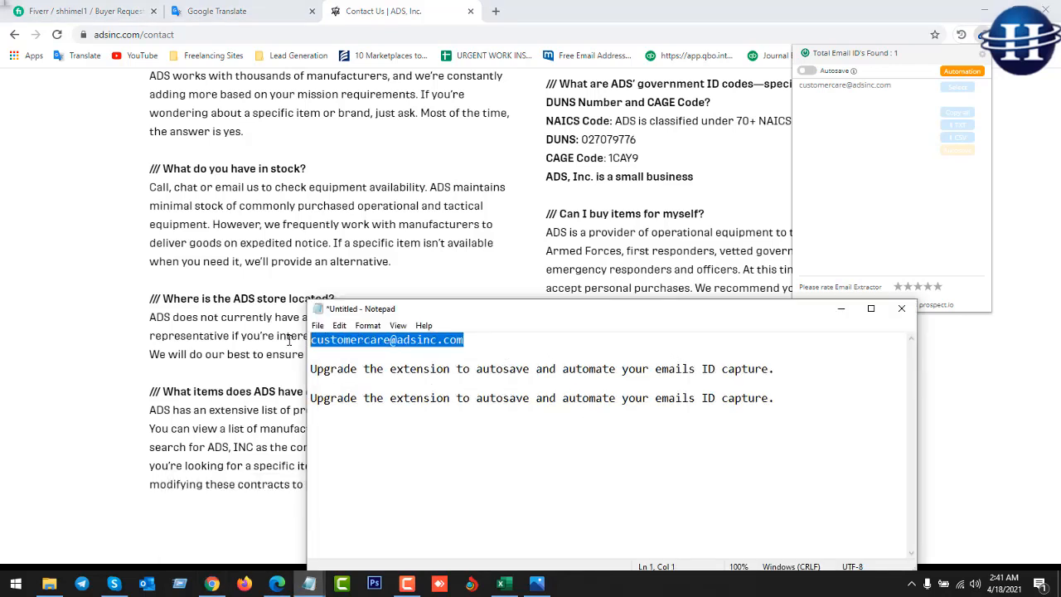
pyautogui.click(501, 583)
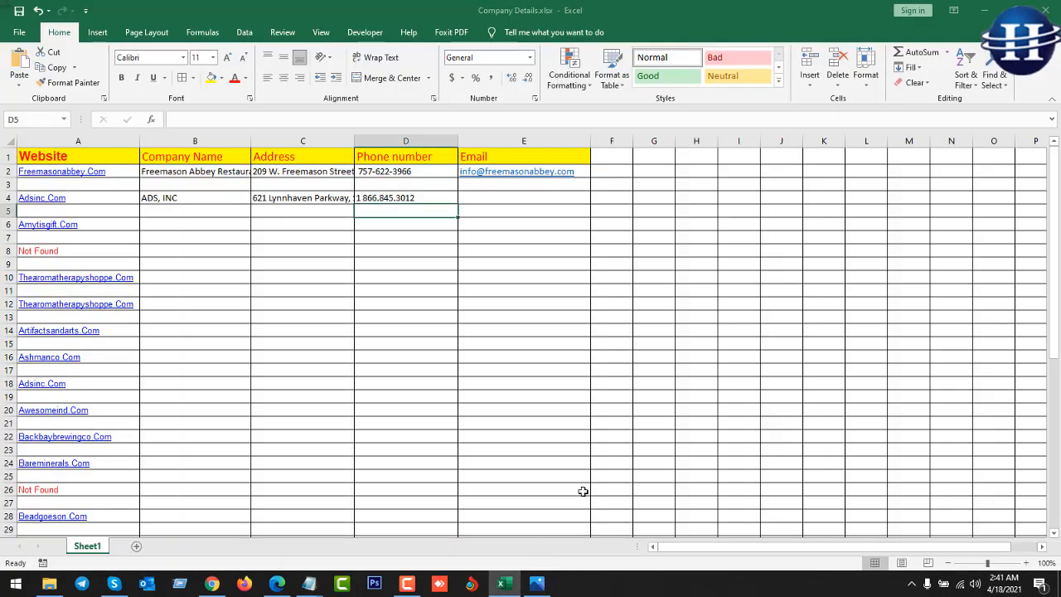
# Paste ADS's customer-care email into cell E4 and save the Company Details workbook.
pyautogui.click(489, 199)
pyautogui.doubleClick(489, 199)
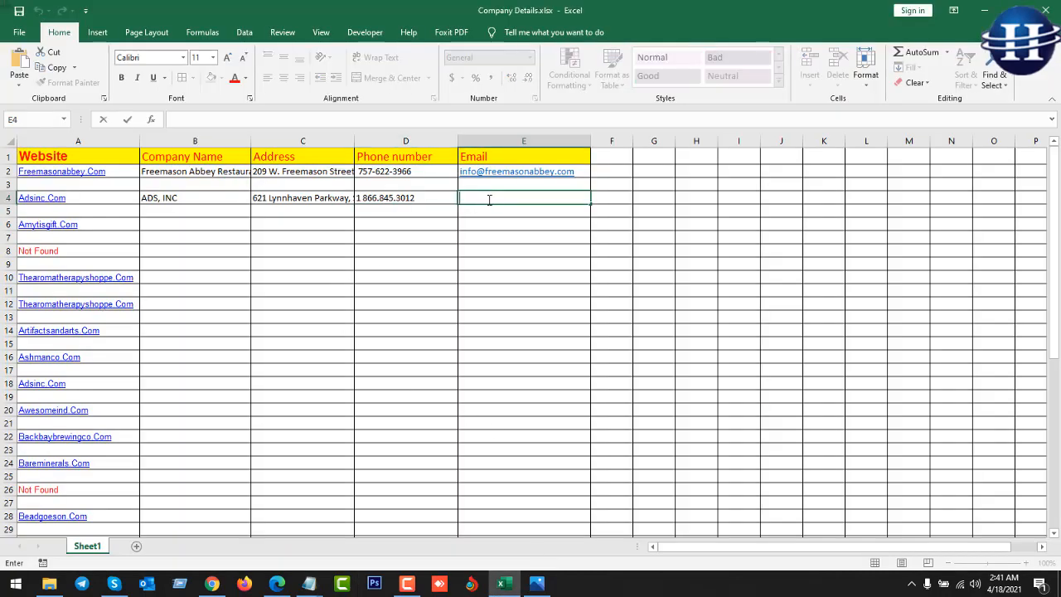
pyautogui.hotkey('ctrl', 'v')
pyautogui.click(487, 210)
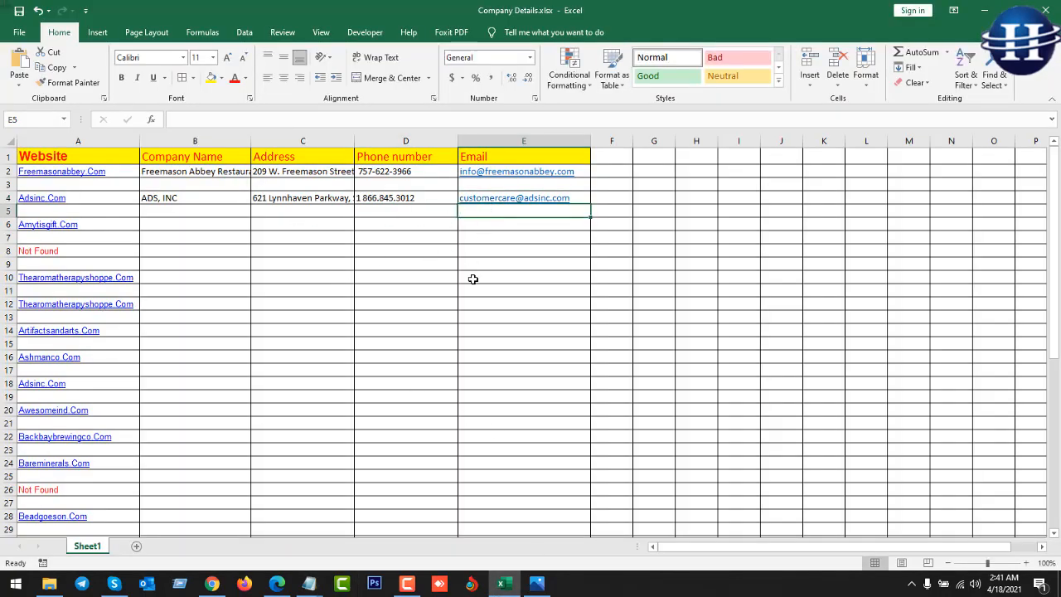
pyautogui.hotkey('ctrl', 's')
pyautogui.click(303, 212)
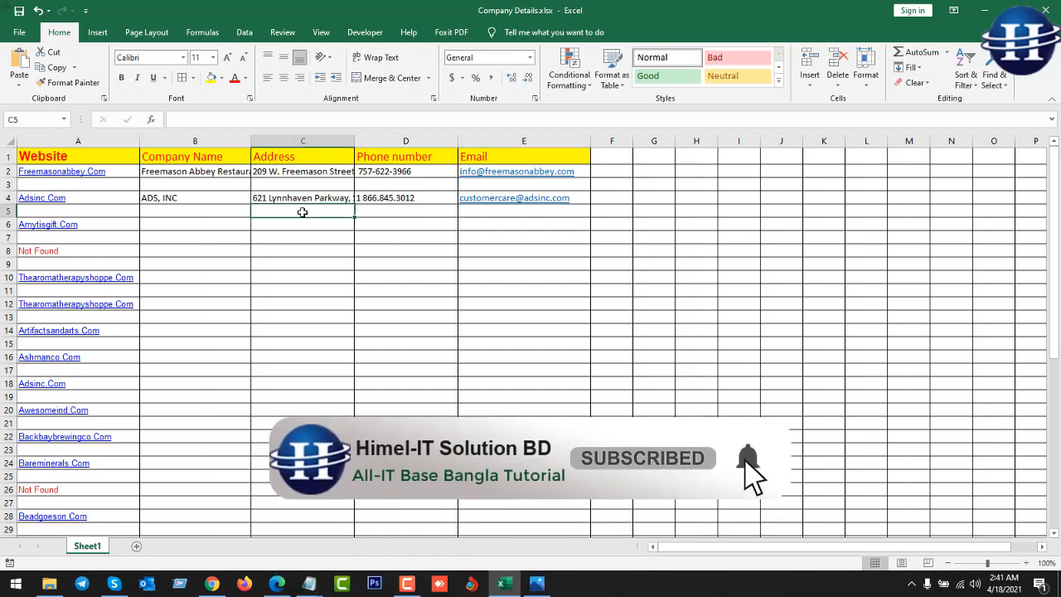